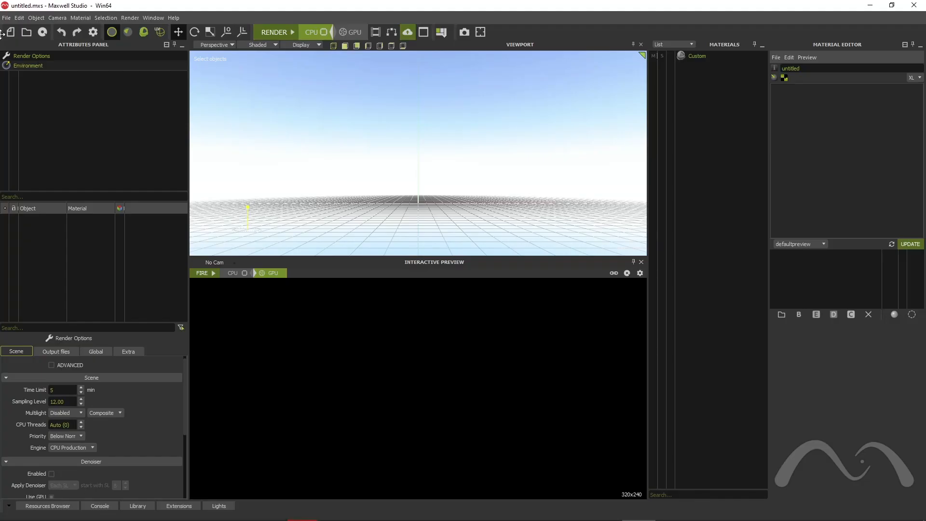
Import the Plane_8x8 primitive from the object library into the empty scene.
left_click(7, 18)
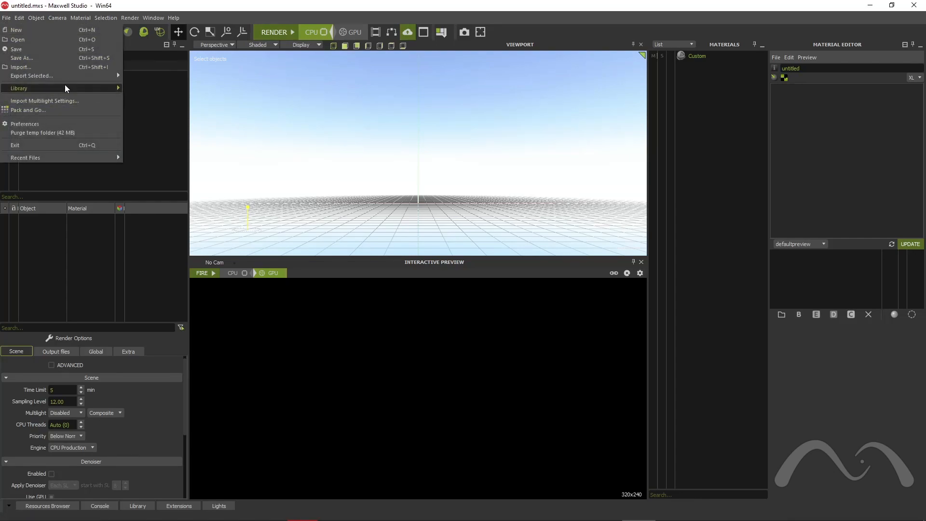
mouse_move(68, 79)
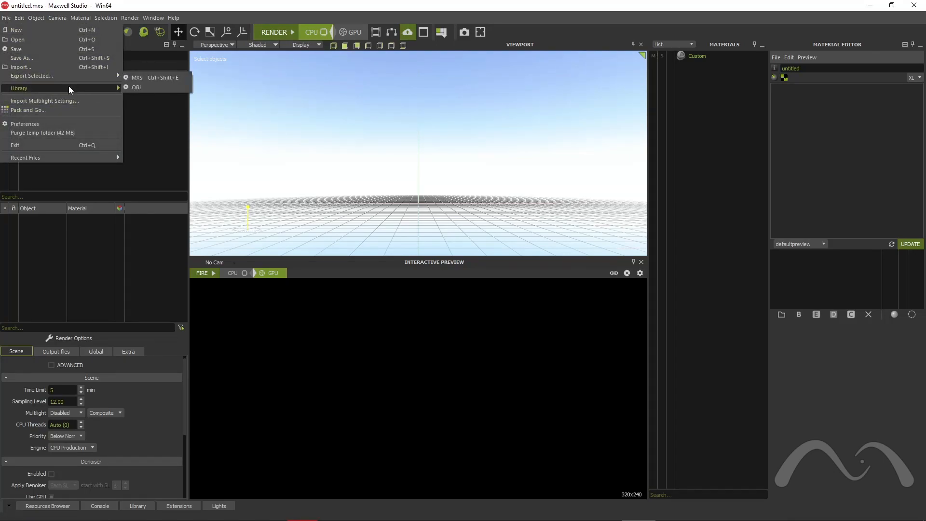
mouse_move(149, 97)
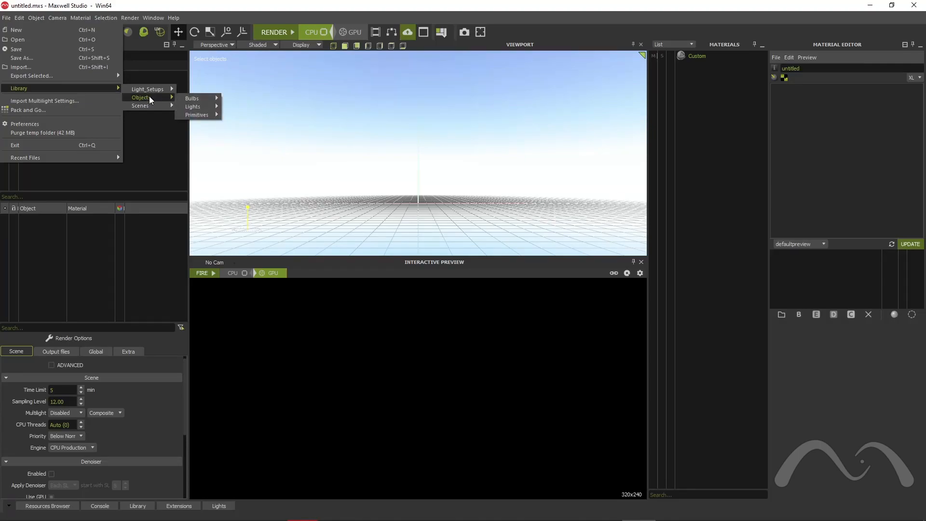
mouse_move(198, 114)
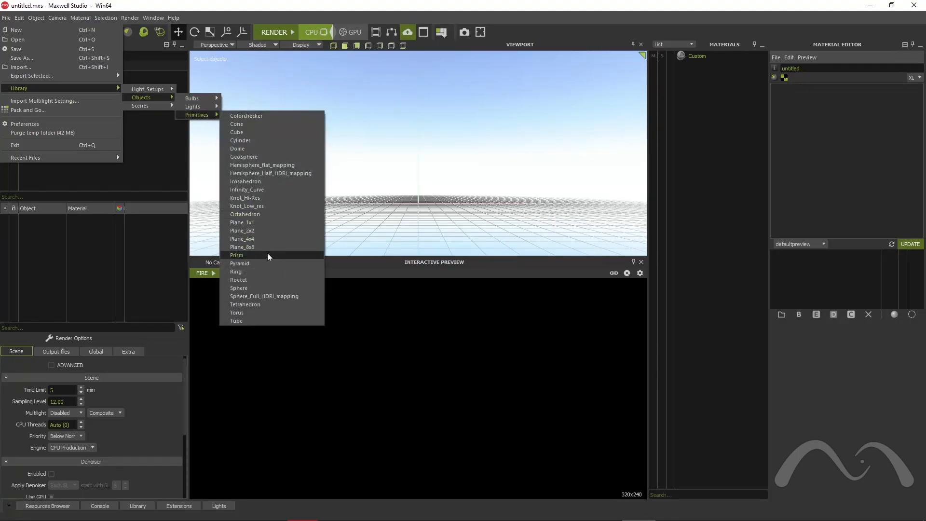
left_click(267, 252)
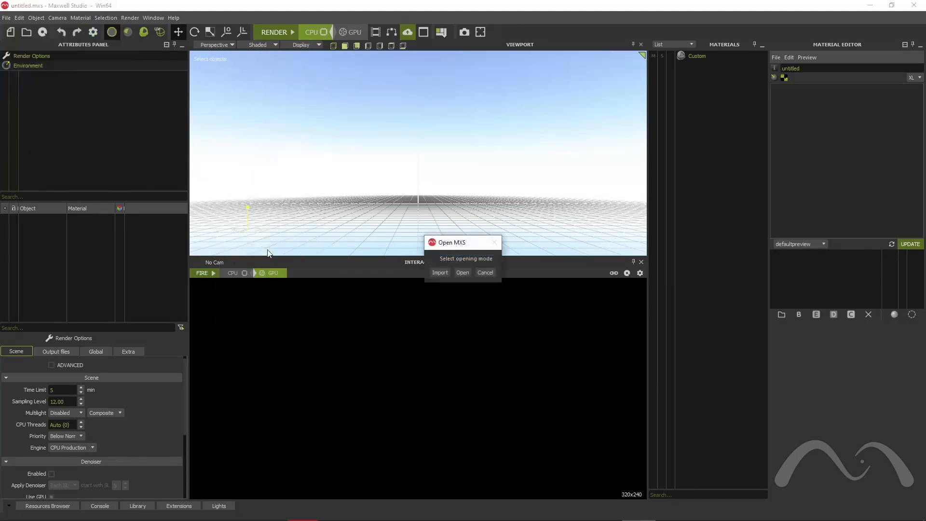
left_click(447, 274)
left_click(403, 143)
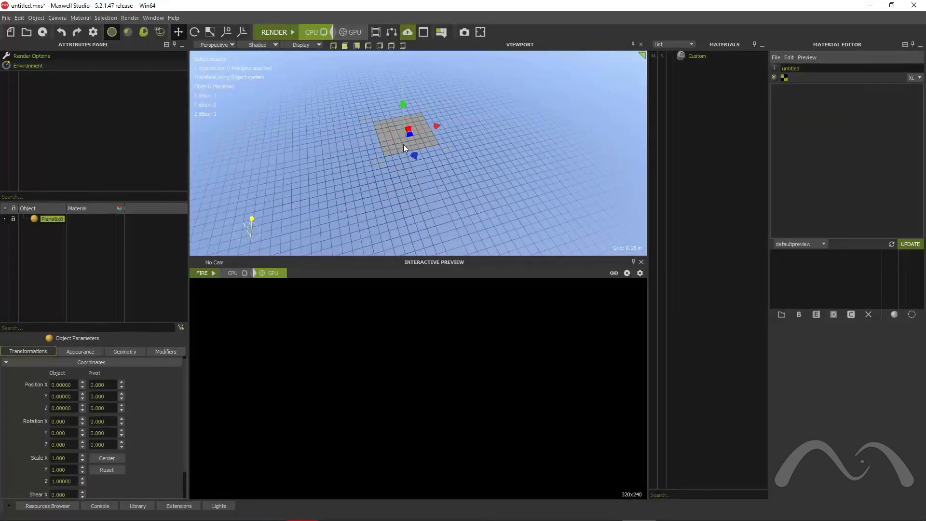
scroll(449, 193, "up", 4)
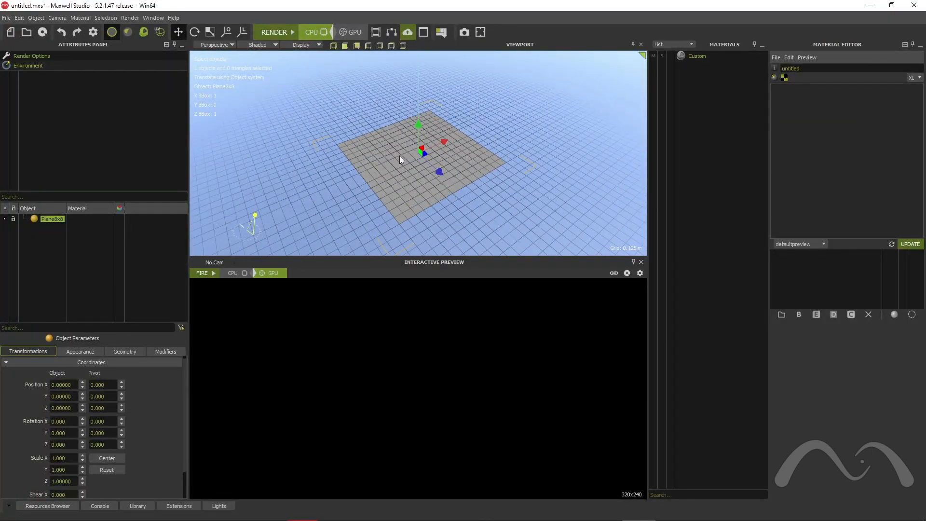
Clone the plane and set the clone's X position to -1 beside the original.
right_click(48, 219)
left_click(73, 240)
left_click_drag(443, 143, 332, 202)
left_click_drag(75, 384, 36, 386)
type("-1")
key("Return")
Clone the original plane again and set this second clone's X position to 1.
left_click(51, 219)
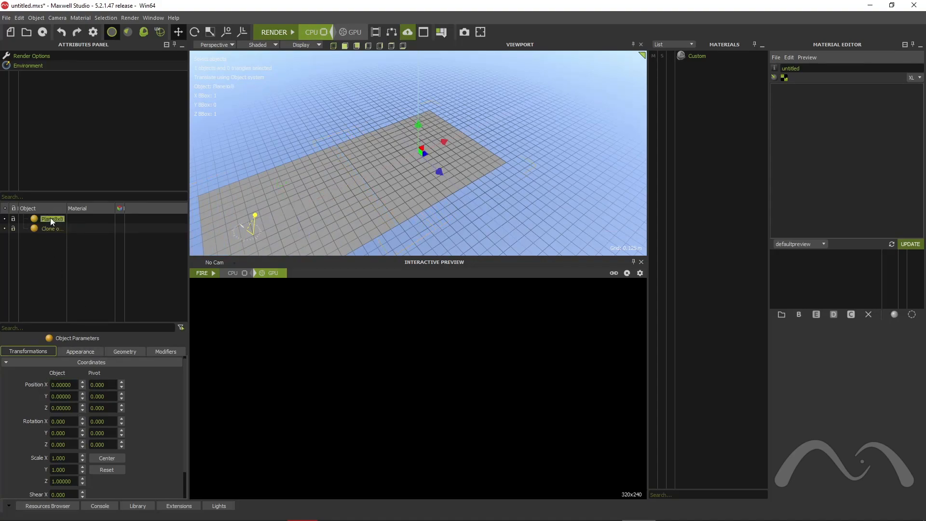
right_click(51, 221)
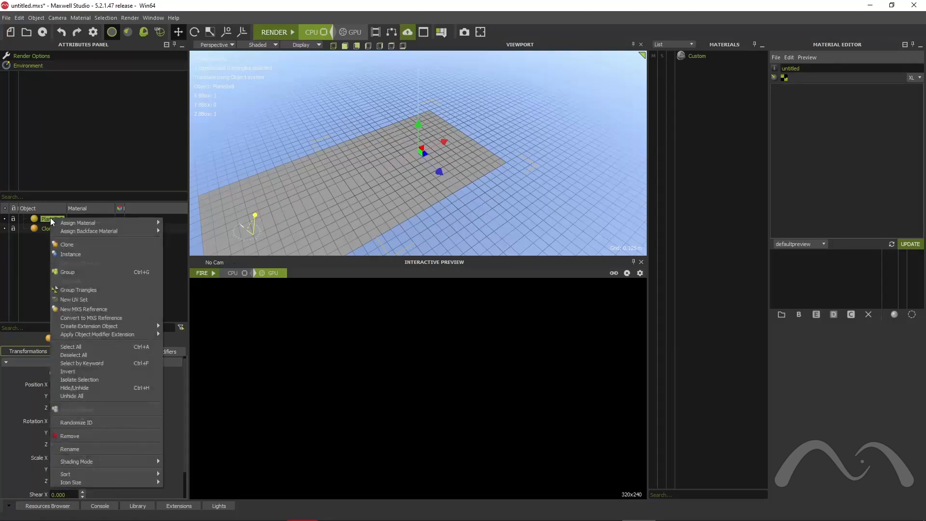
left_click(76, 248)
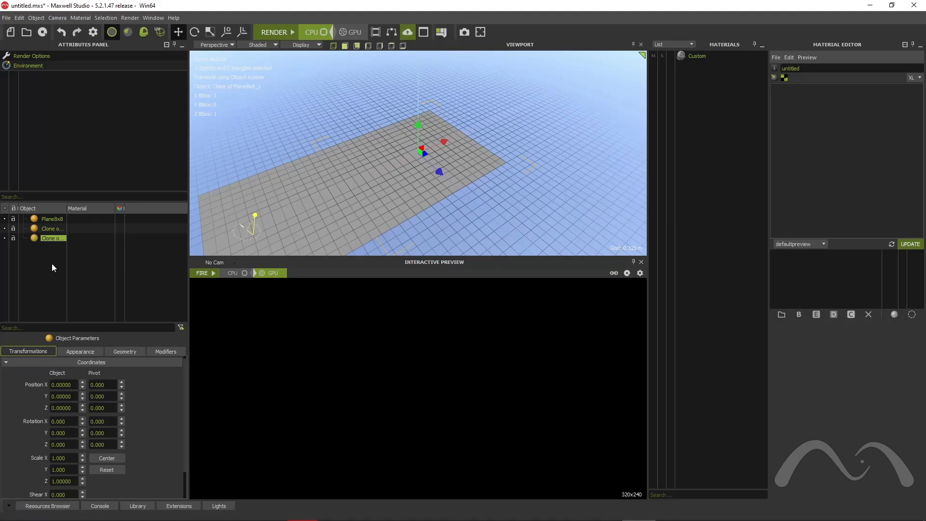
left_click_drag(73, 385, 0, 393)
type("1")
key("Return")
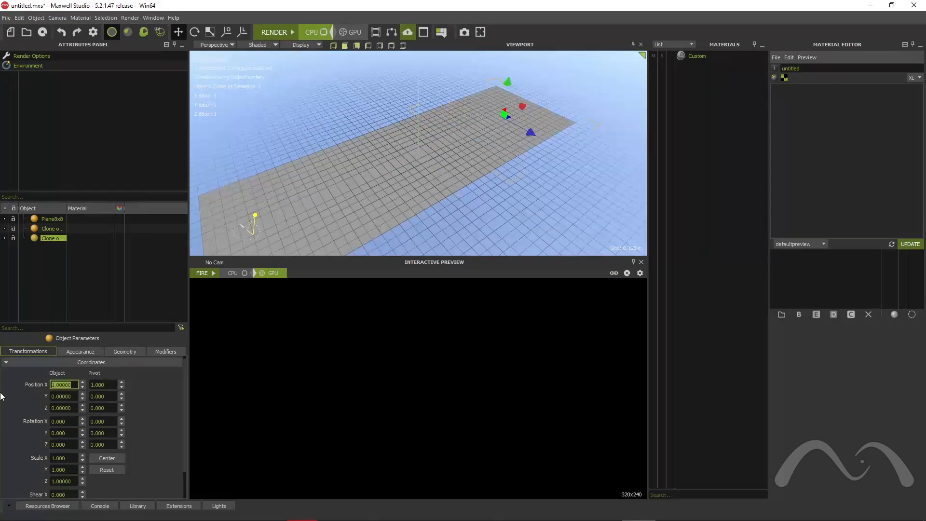
left_click_drag(415, 123, 535, 171, "alt")
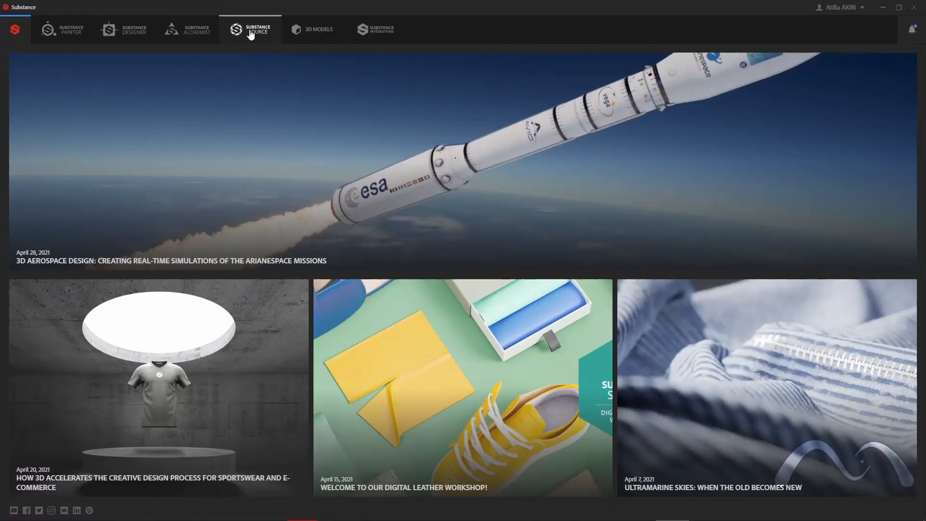
Switch to the Substance launcher and look through the Stone materials in Substance Source.
left_click(258, 34)
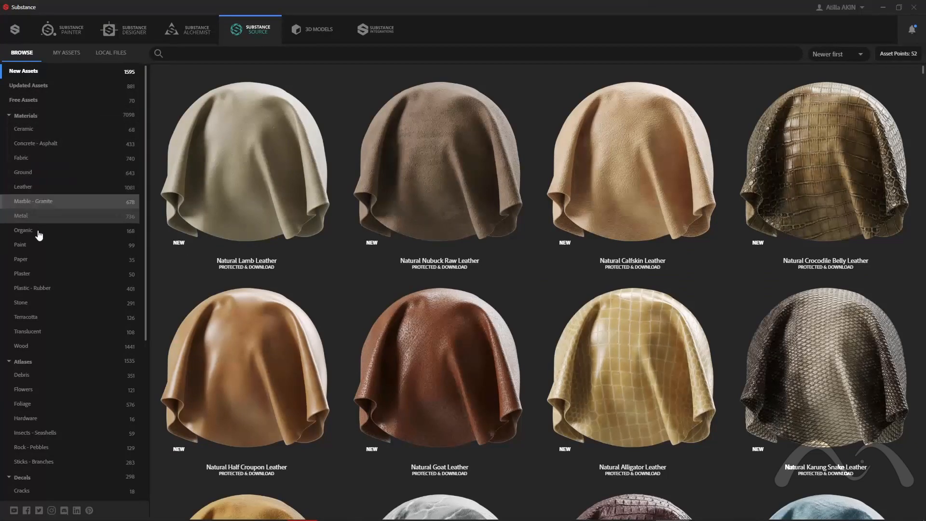
left_click(38, 304)
scroll(548, 386, "down", 15)
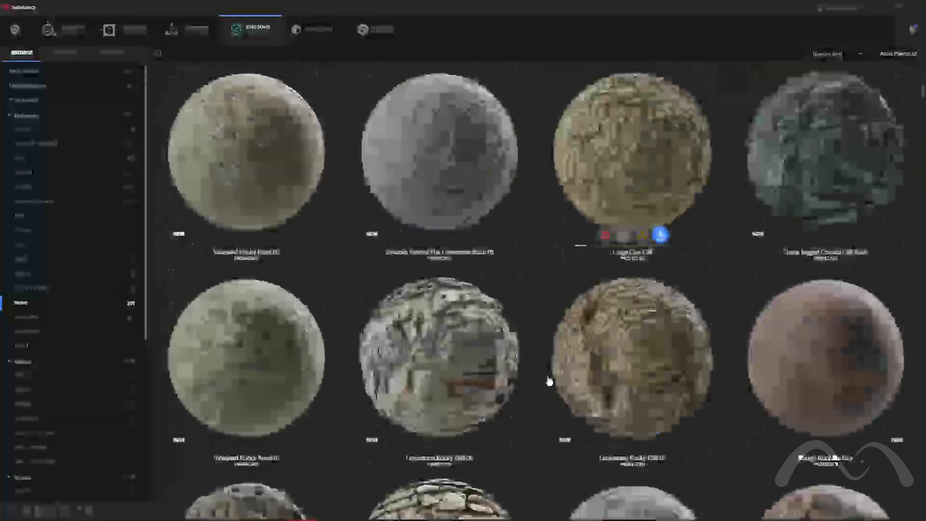
scroll(566, 247, "down", 15)
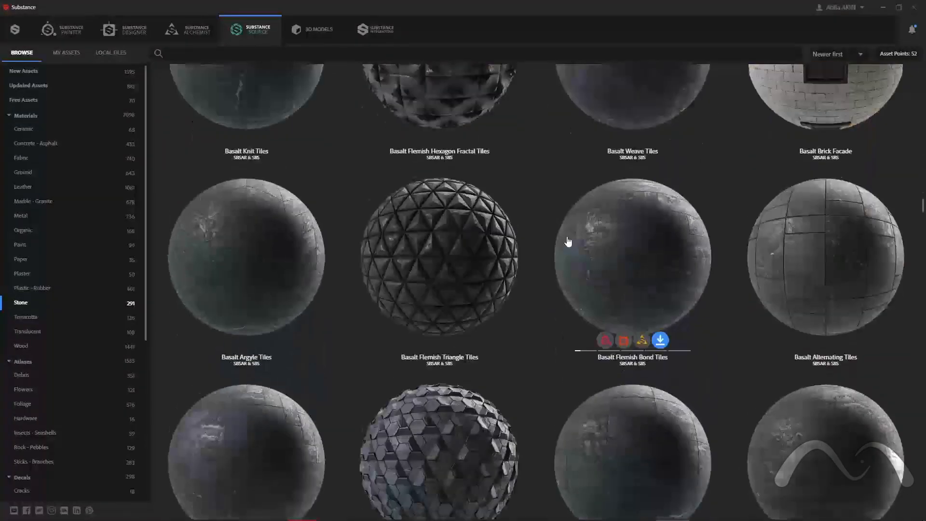
scroll(532, 244, "down", 10)
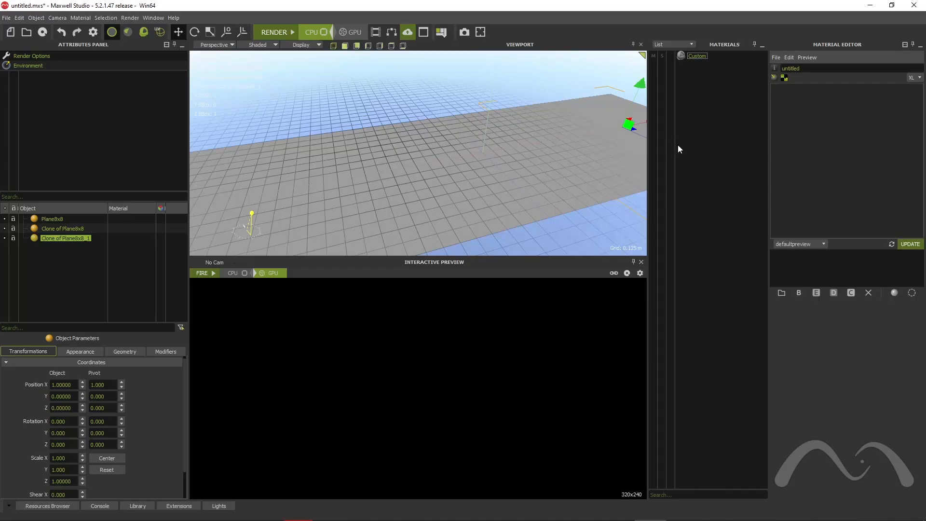
Switch to Maxwell Studio and create a Substance Designer material from cracked_granite_square_tiles.sbsar.
right_click(698, 97)
mouse_move(719, 103)
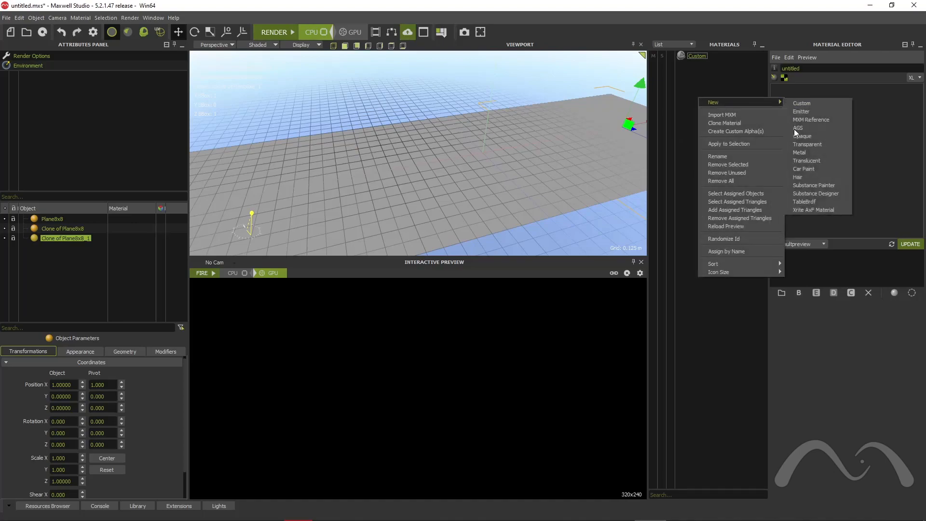
left_click(806, 192)
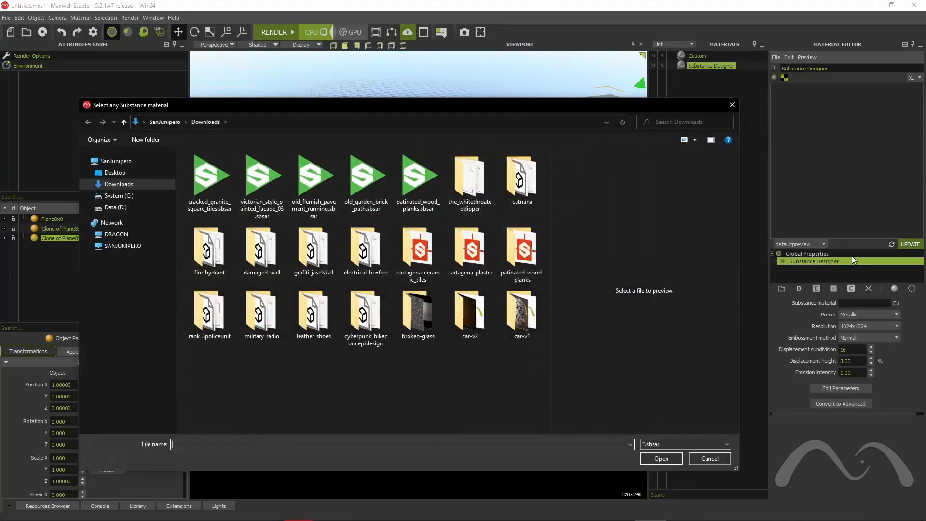
left_click(205, 193)
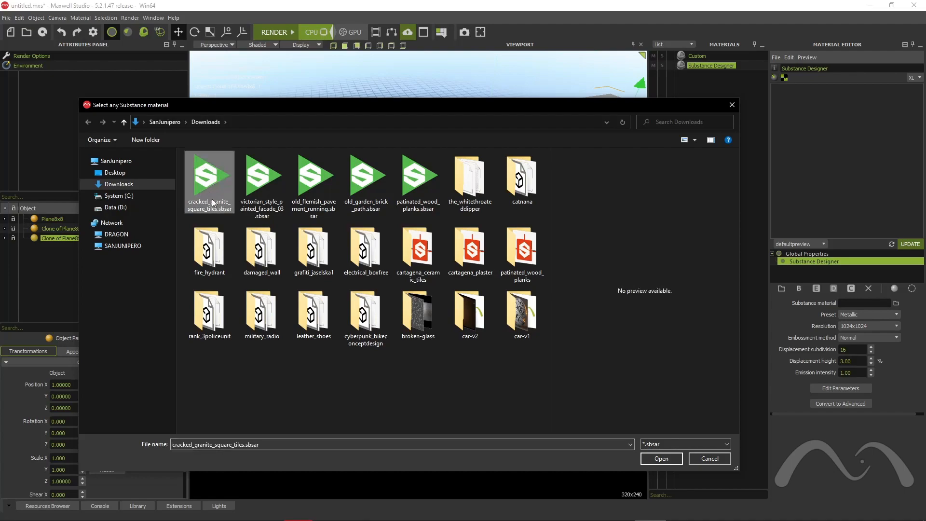
left_click(658, 460)
Assign the Substance Designer material to all three planes and refresh its preview.
left_click_drag(711, 69, 82, 238)
left_click_drag(710, 67, 63, 229)
left_click_drag(709, 67, 55, 219)
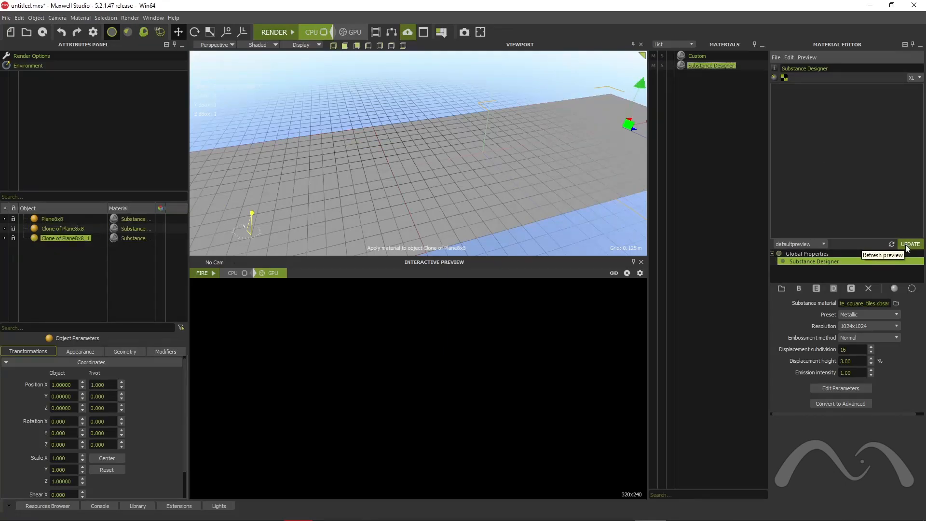
left_click(910, 244)
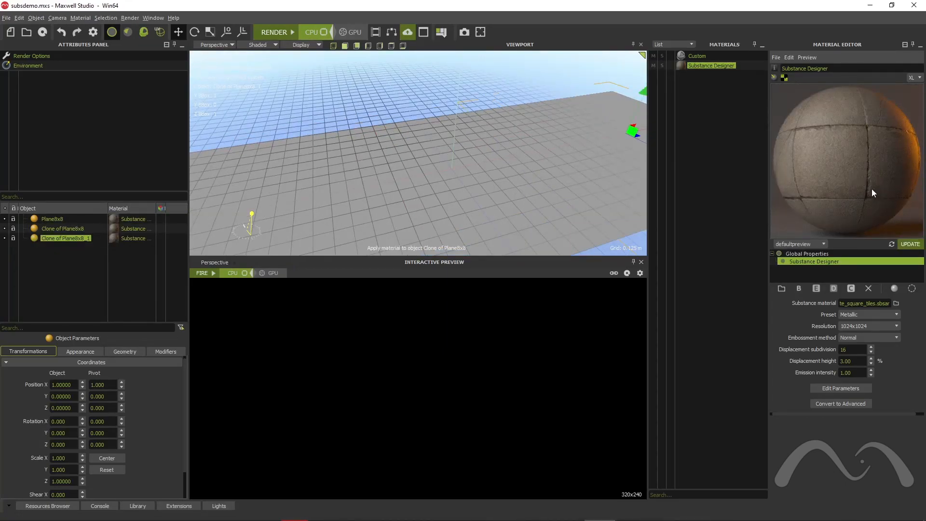
Set all three color values in the Substance material's parameters to 0.5 and refresh the preview.
left_click(854, 389)
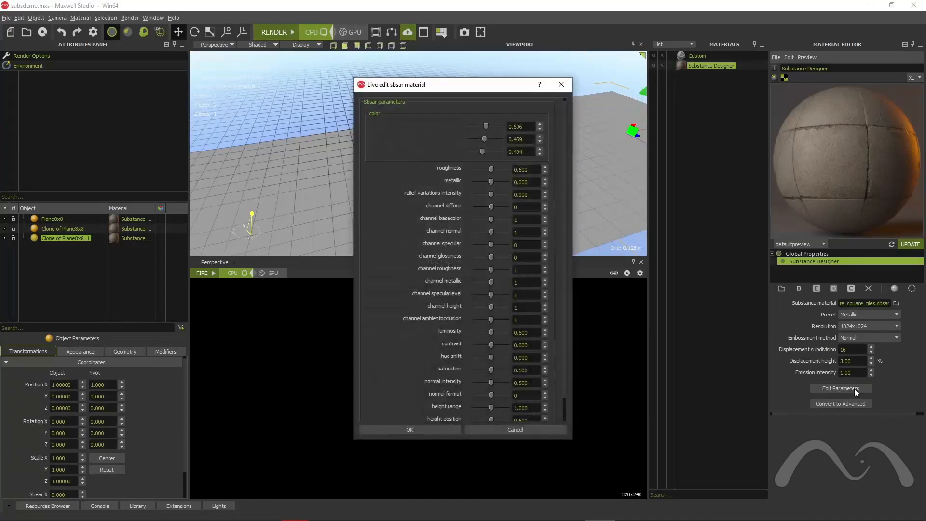
left_click_drag(531, 126, 470, 129)
type(".5")
key("Tab")
type(".5")
key("Tab")
type(".5")
key("Tab")
key("Return")
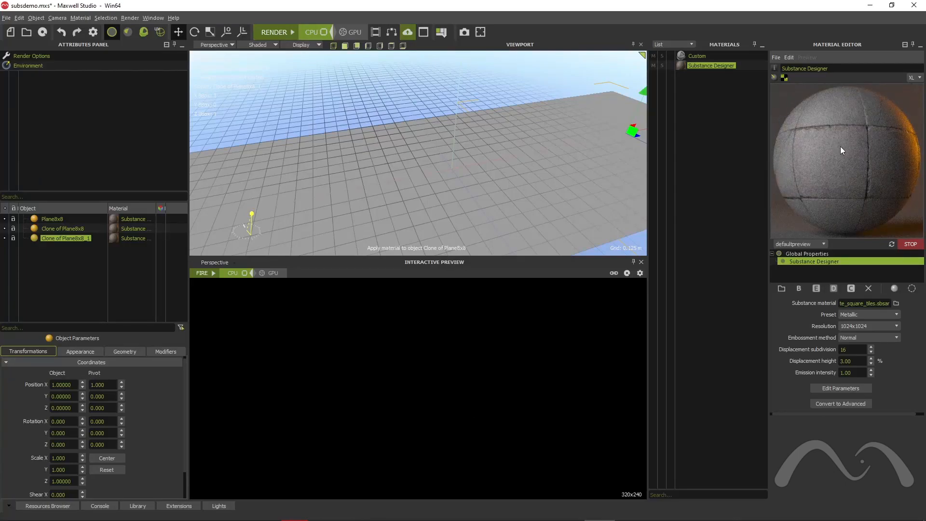
left_click(907, 244)
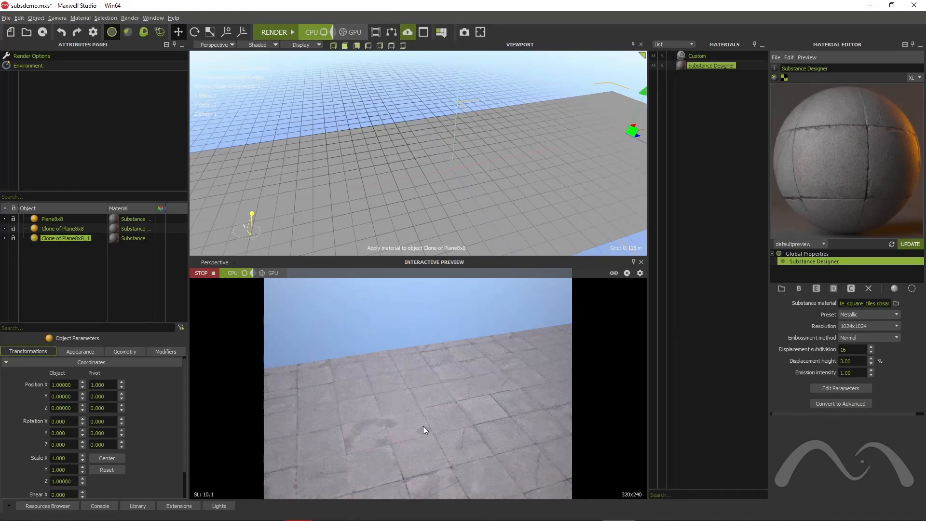
Set the Substance material's embossment method to Both.
left_click_drag(428, 206, 445, 197, "alt")
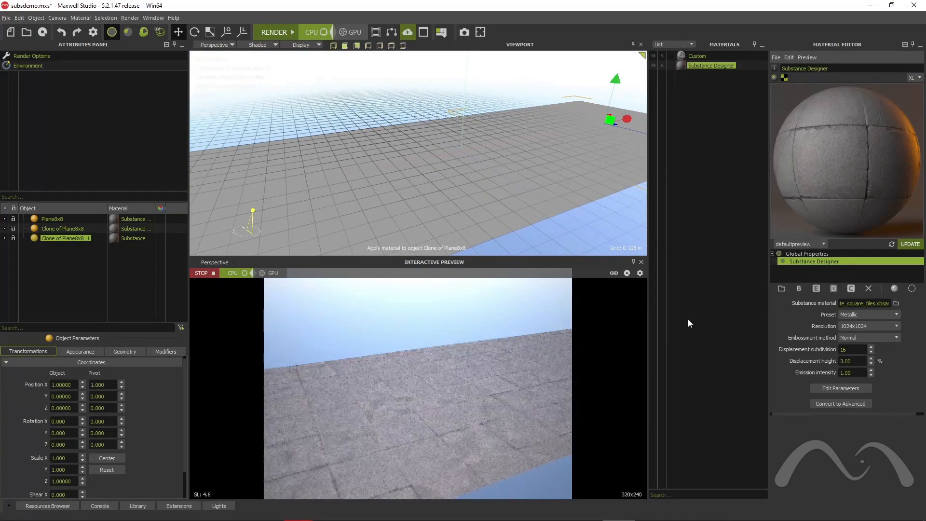
left_click(876, 340)
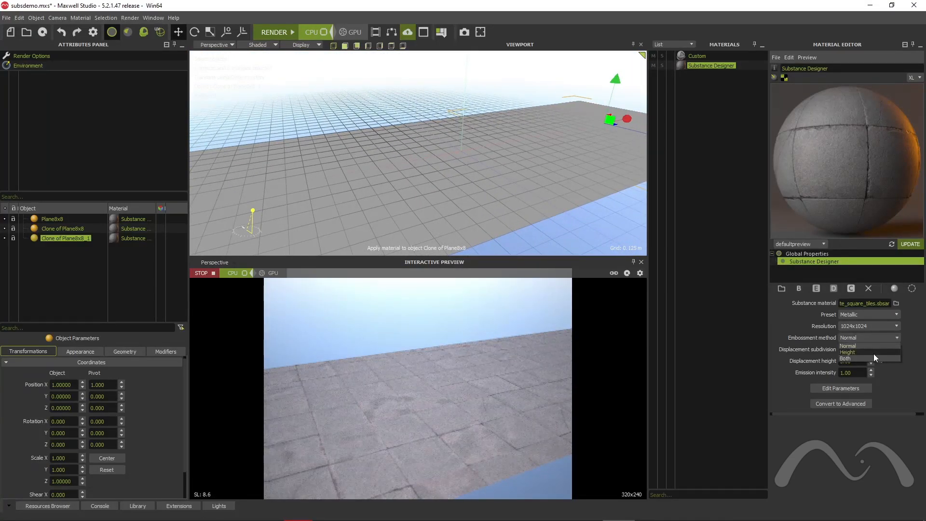
left_click(856, 359)
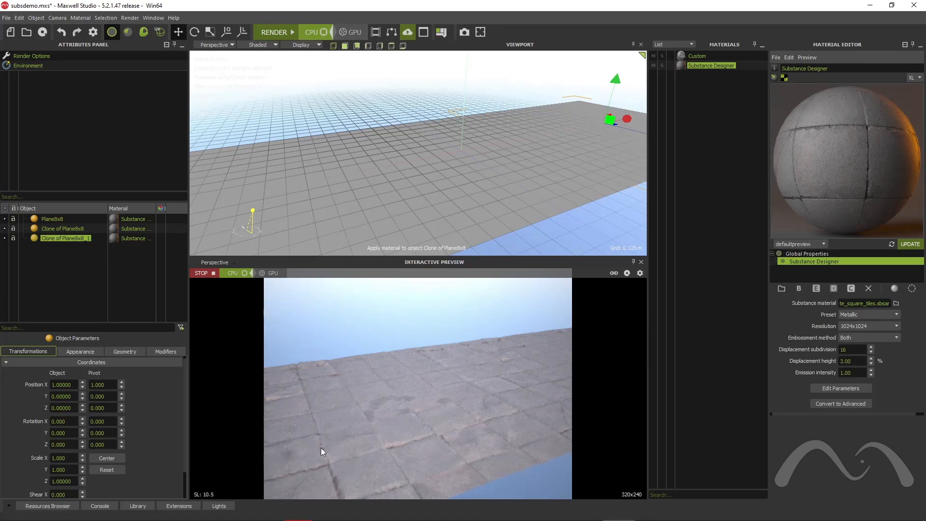
Set the material's displacement subdivision to 64 and height to 1%, and restart the interactive preview.
left_click_drag(850, 349, 835, 349)
key("Return")
left_click(815, 362)
type("1")
key("Return")
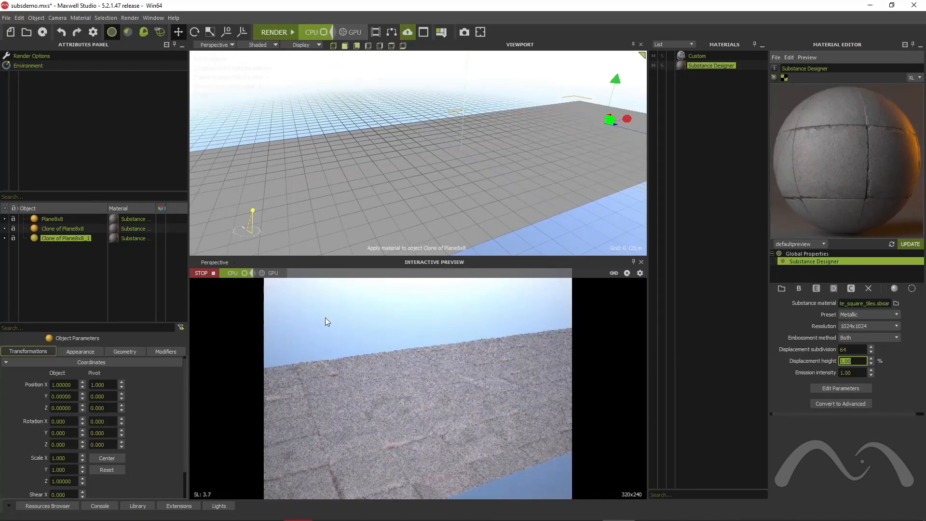
left_click(199, 274)
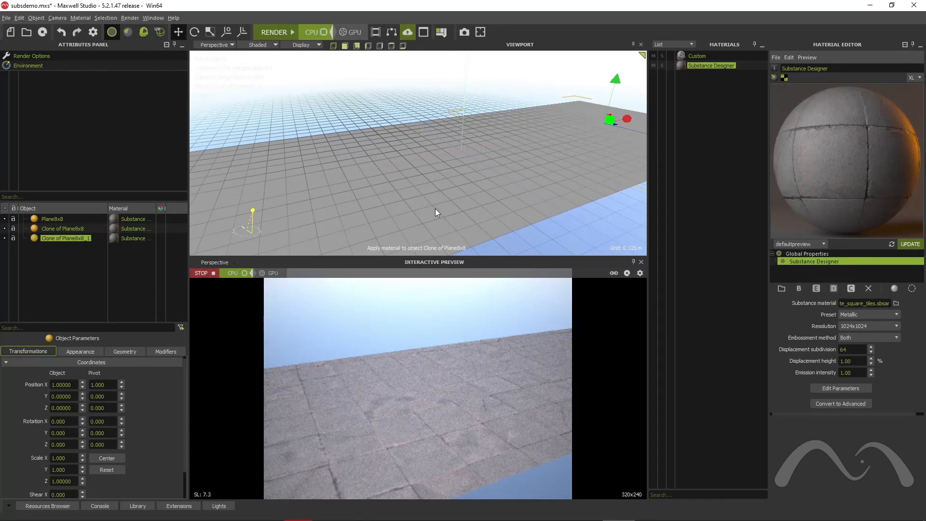
middle_click_drag(435, 208, 429, 188, "alt")
left_click_drag(404, 169, 439, 140, "alt")
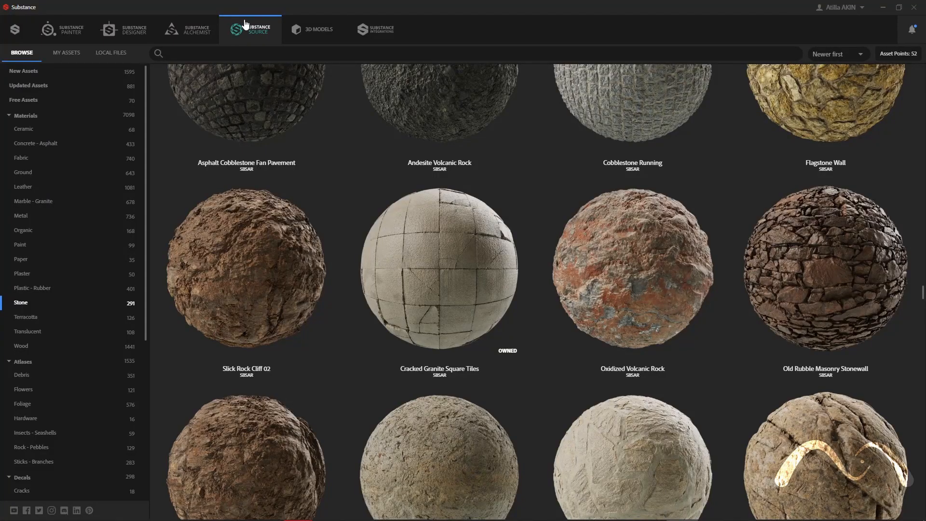
Search the 3D models library for "wall" and browse the results for a suitable wall.
left_click(311, 38)
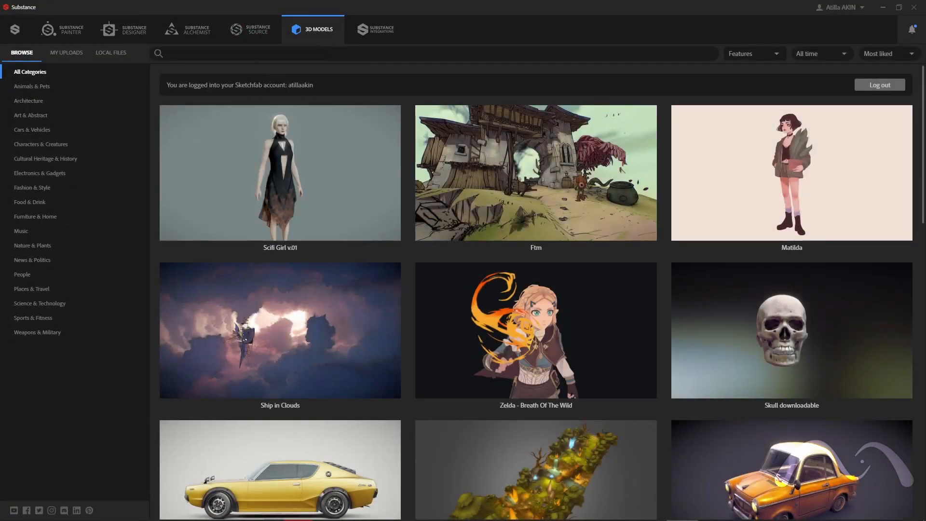
left_click(254, 53)
type("wall")
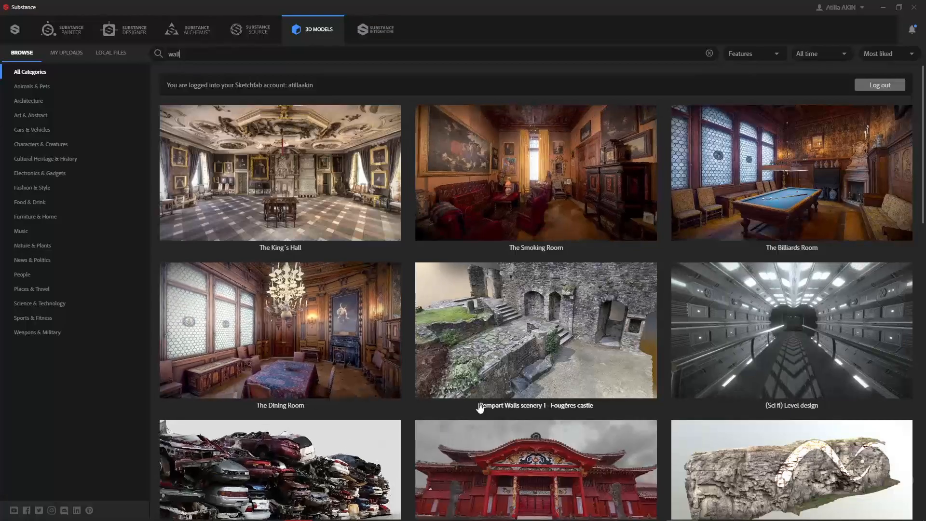
scroll(626, 373, "down", 3)
scroll(625, 373, "down", 15)
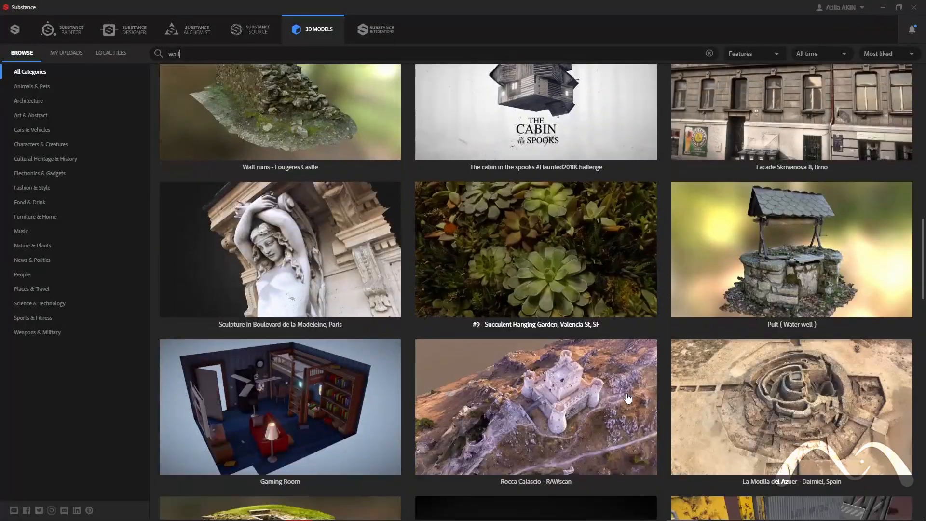
scroll(628, 397, "down", 20)
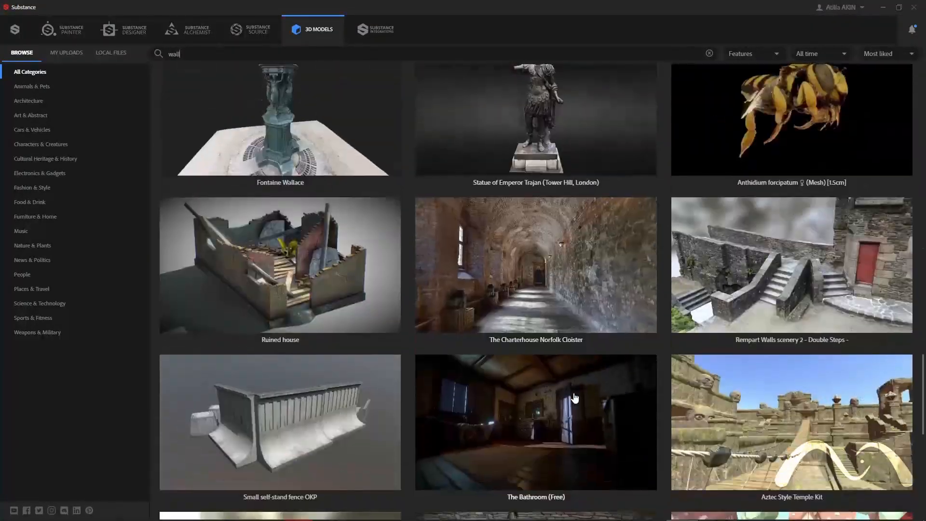
scroll(530, 413, "down", 16)
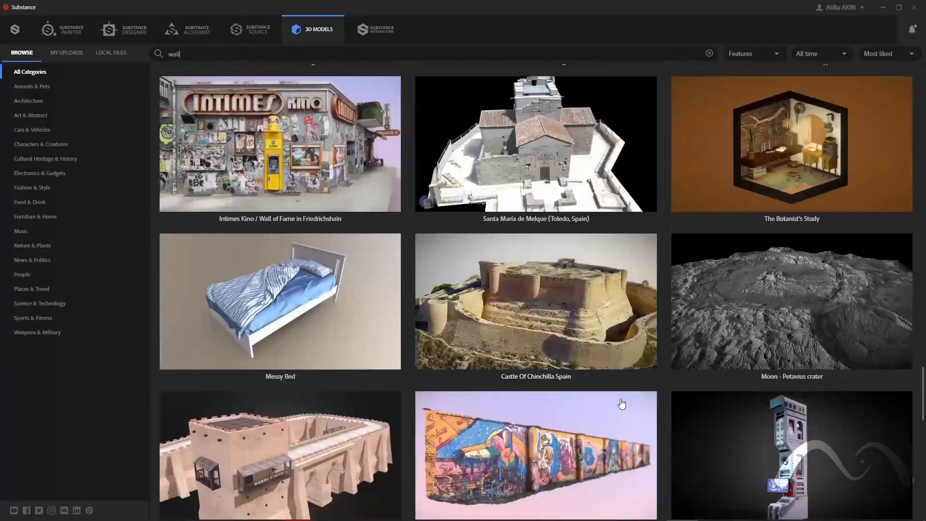
scroll(624, 405, "down", 6)
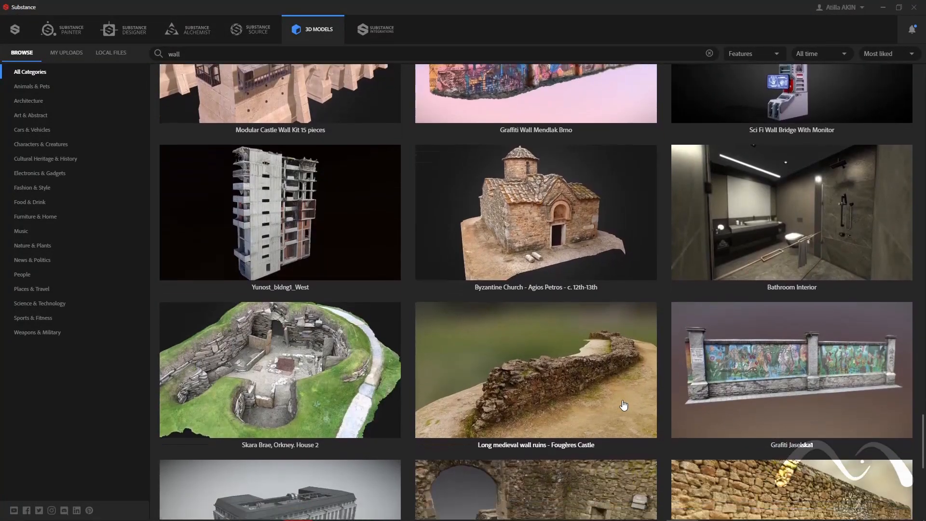
scroll(623, 405, "down", 1)
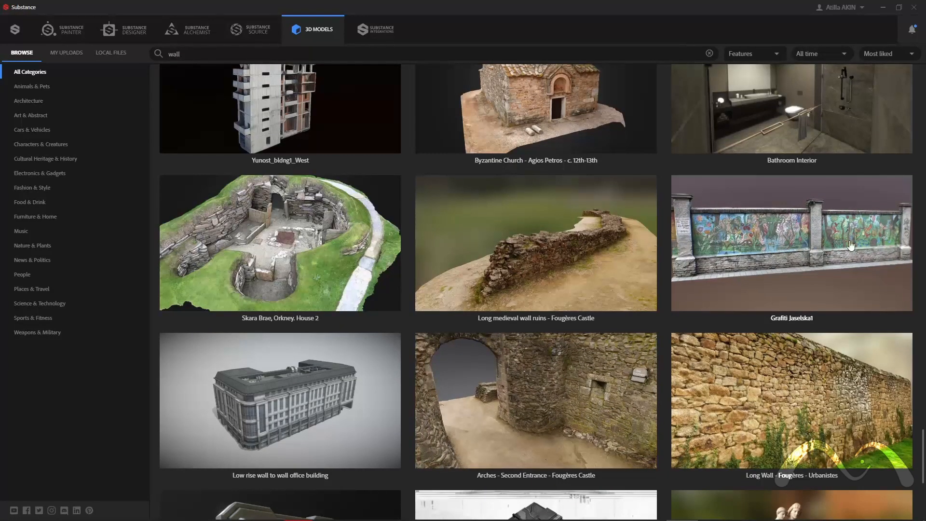
Open the Grafiti Jaselska1 model, inspect it up close, and send it to Substance Painter.
left_click(785, 260)
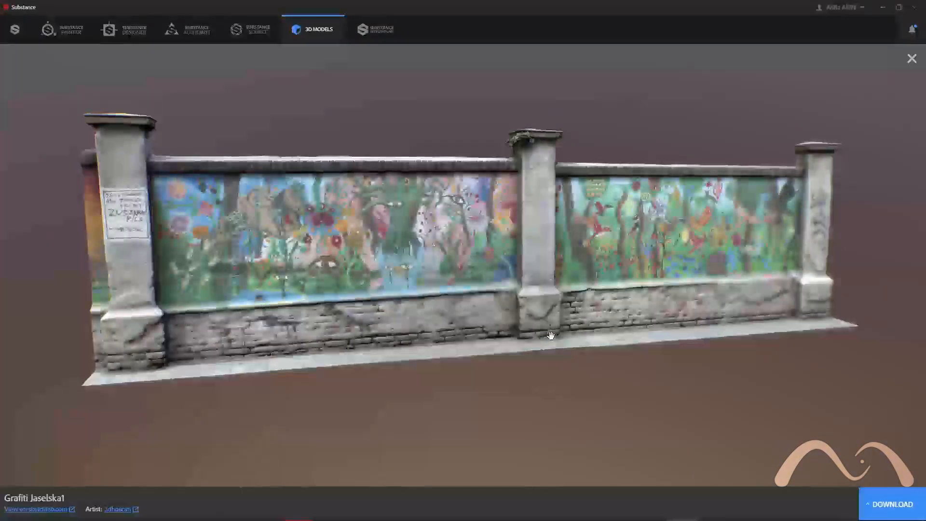
left_click_drag(552, 322, 603, 303)
scroll(576, 331, "up", 4)
scroll(541, 309, "down", 2)
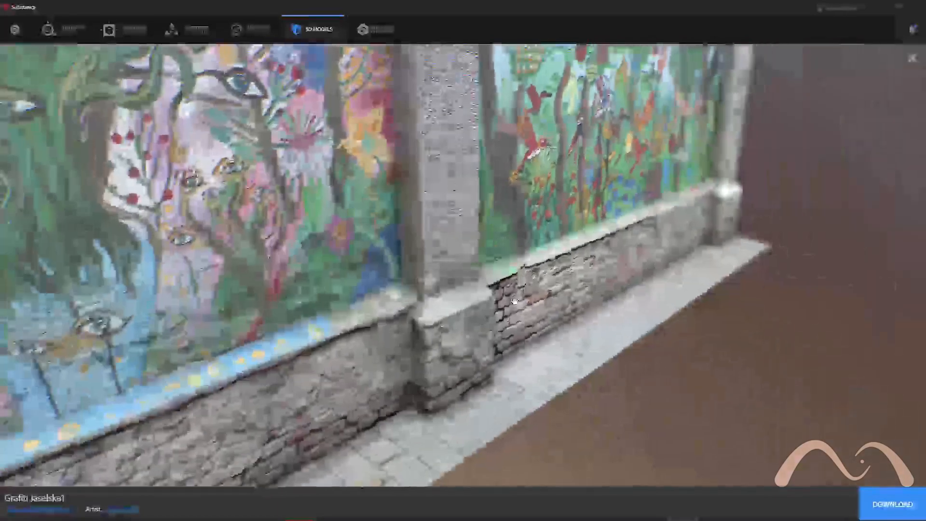
right_click_drag(603, 303, 675, 299)
left_click_drag(676, 299, 621, 324)
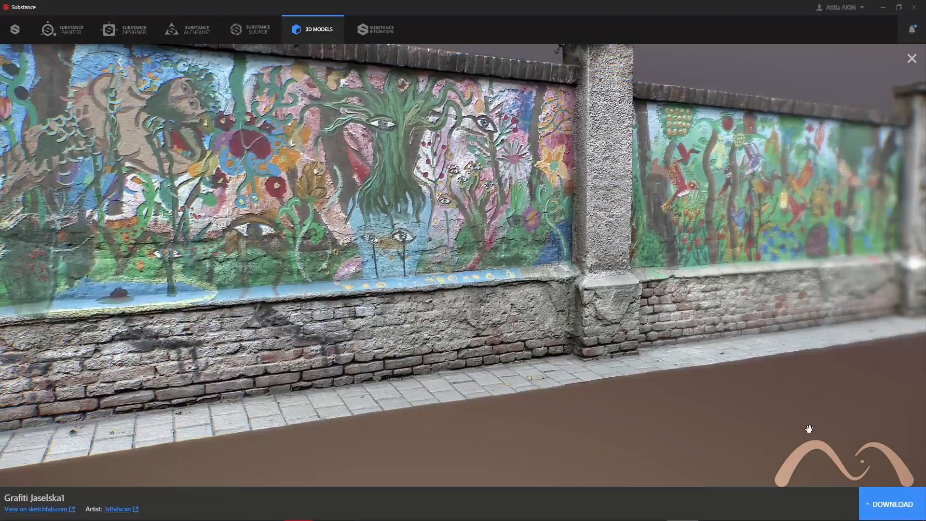
left_click(887, 505)
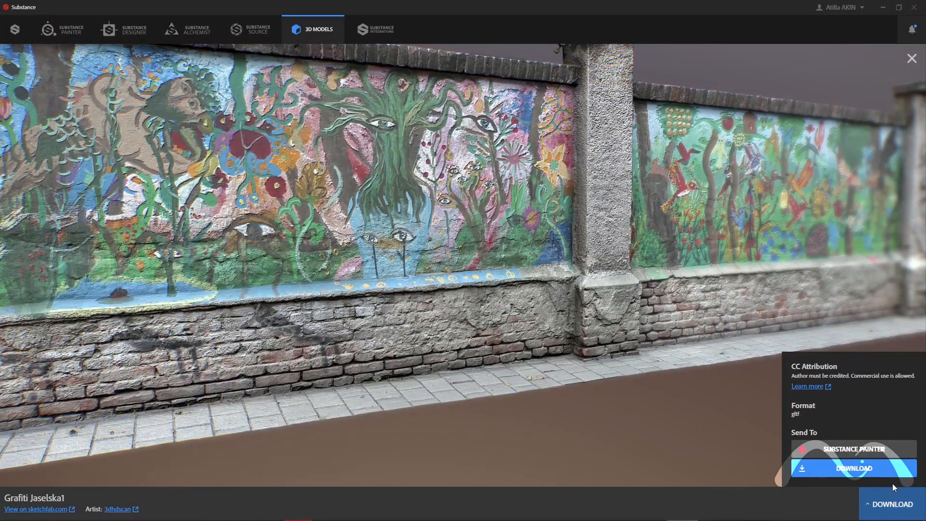
left_click(895, 450)
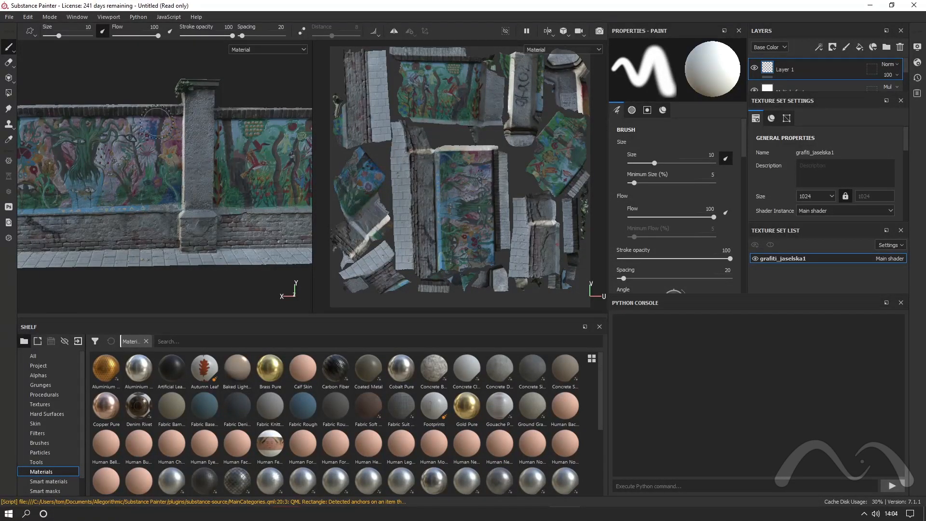
Export the graffiti wall's mesh from Substance Painter.
left_click(15, 19)
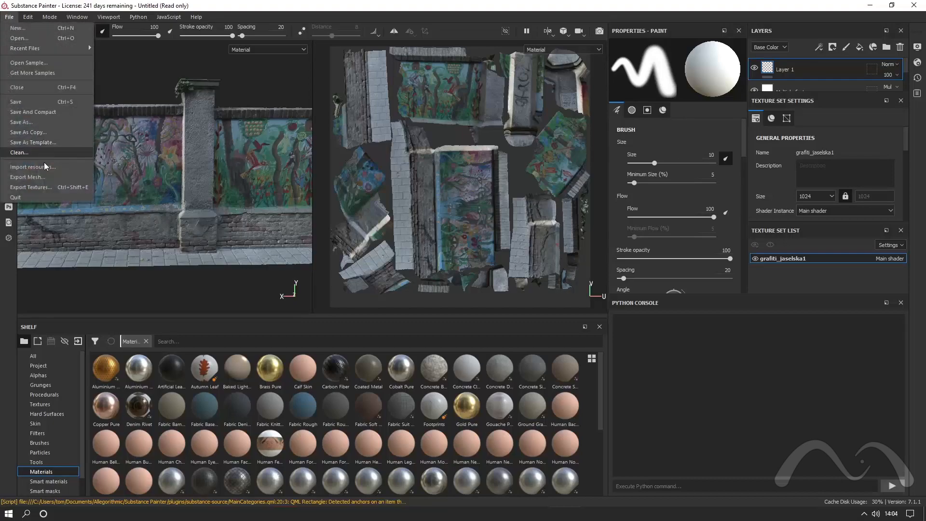
left_click(58, 179)
left_click(538, 295)
left_click(431, 93)
left_click(381, 255)
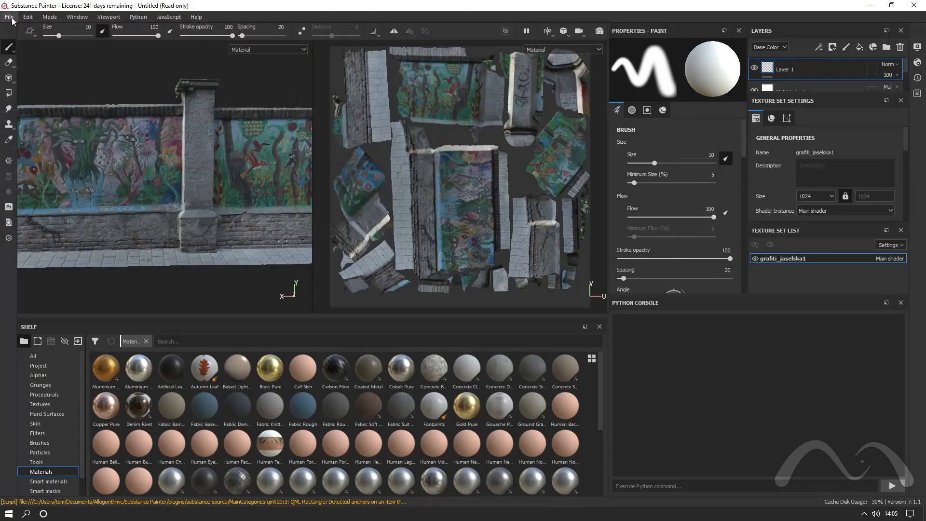
Export the graffiti wall's textures with the Maxwell (Metallic Roughness) output template.
left_click(10, 18)
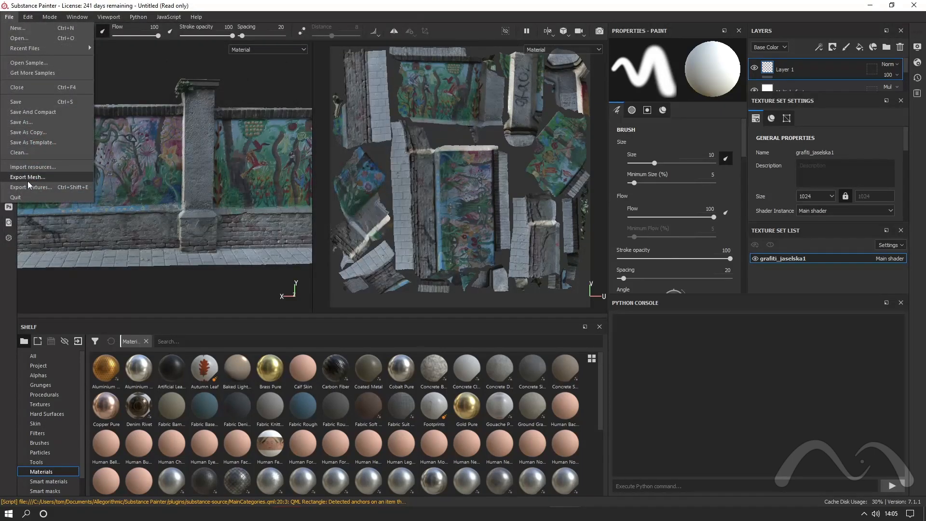
left_click(48, 186)
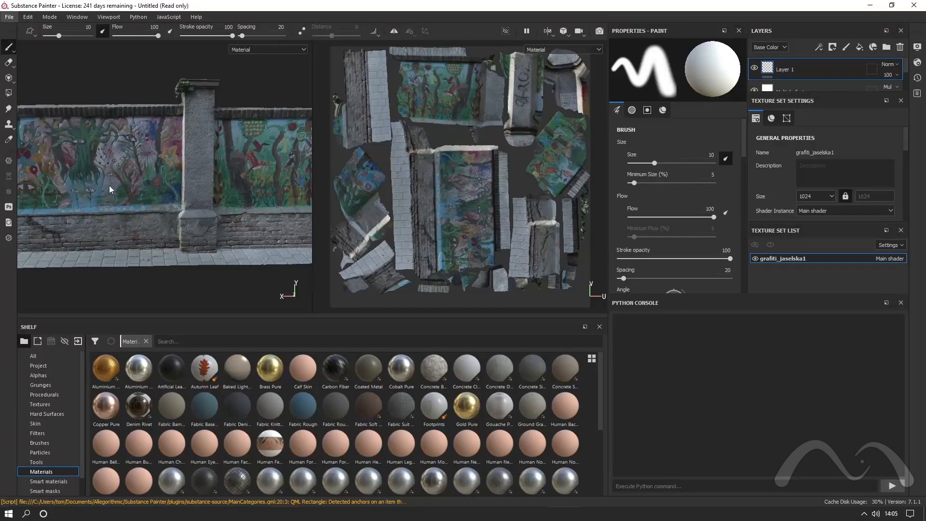
left_click(500, 152)
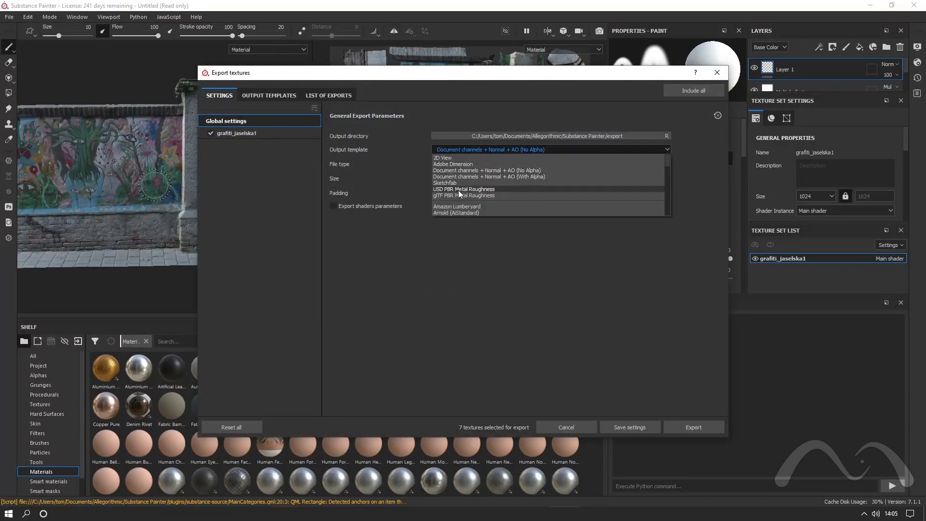
scroll(489, 197, "down", 3)
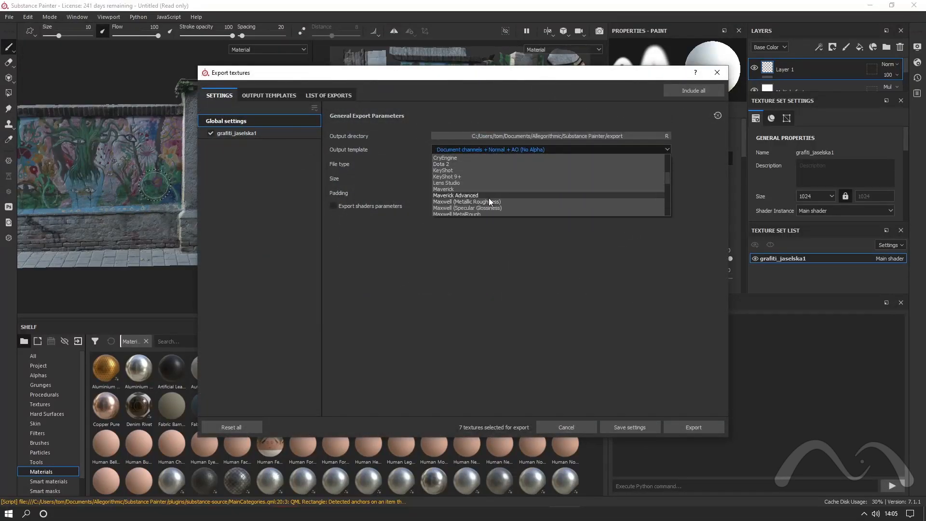
left_click(487, 200)
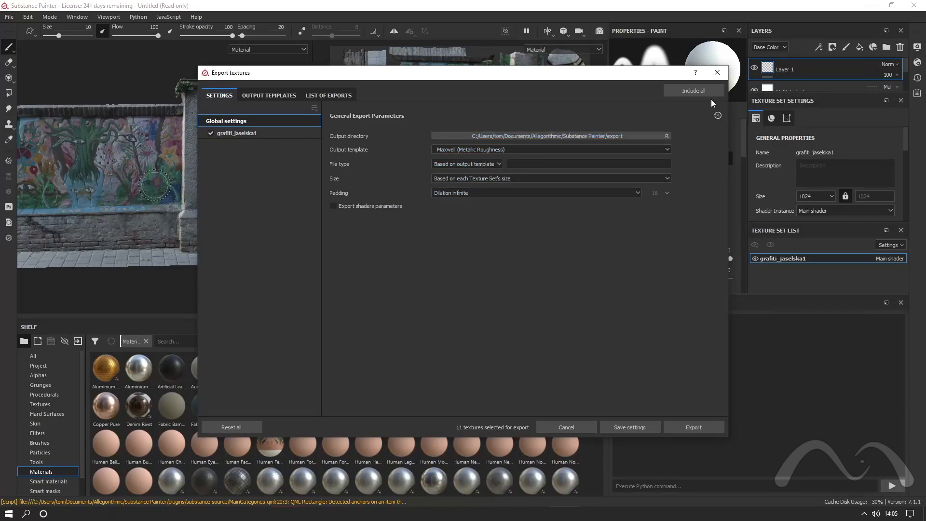
left_click(687, 428)
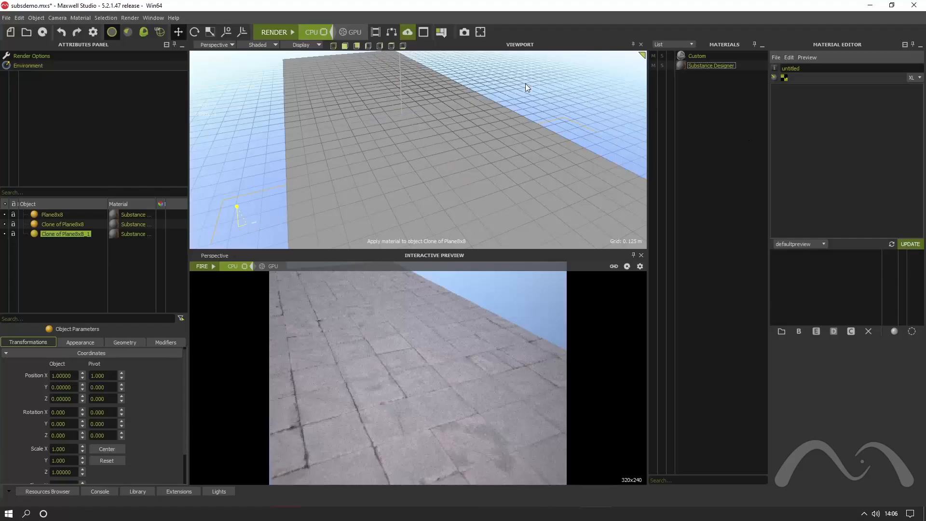
Switch to Maxwell Studio and import the exported graffiti wall mesh into the floor scene.
left_click(6, 18)
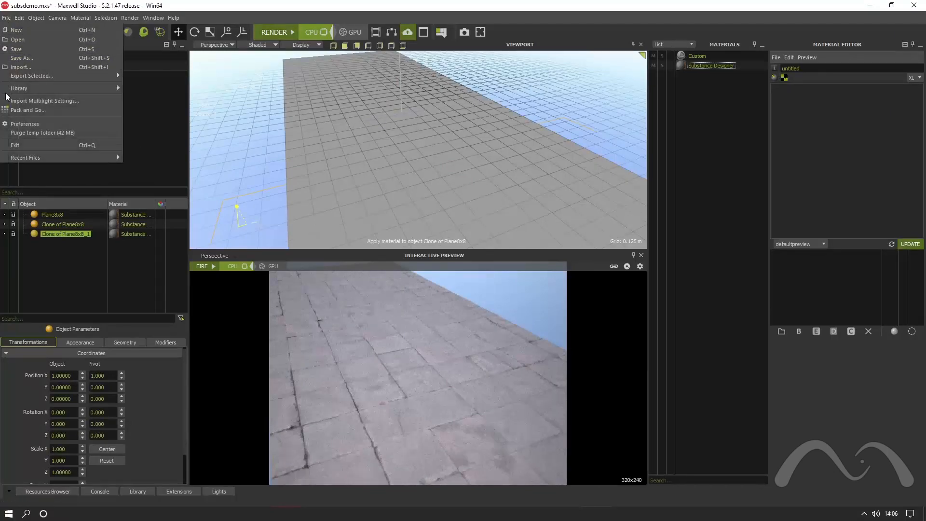
left_click(27, 70)
left_click(528, 181)
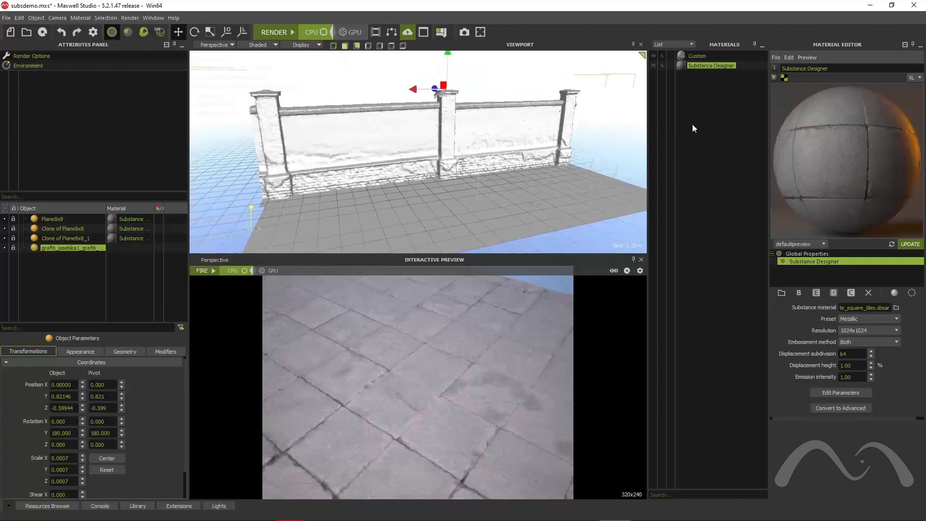
Create a Substance Painter material, load the exported wall textures into it, and enable its normal map.
left_click(702, 102)
right_click(700, 102)
mouse_move(752, 107)
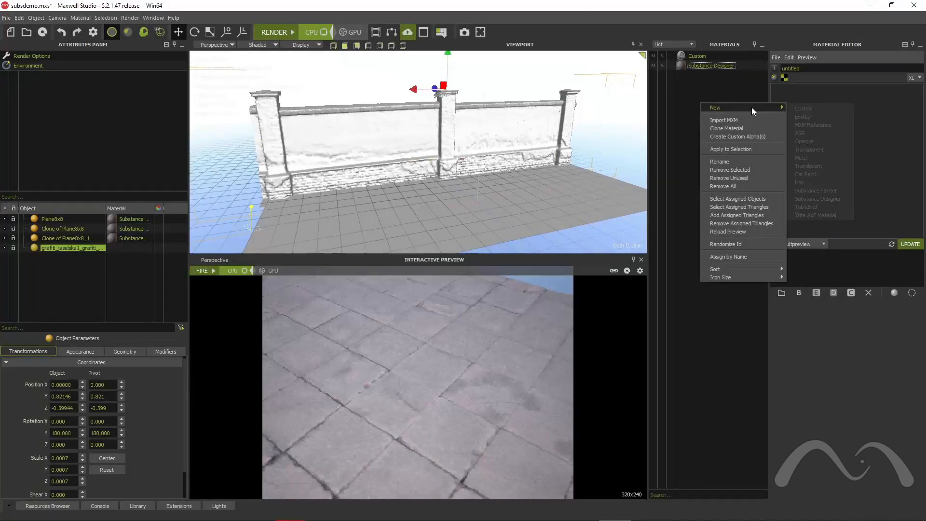
left_click(815, 193)
left_click(657, 458)
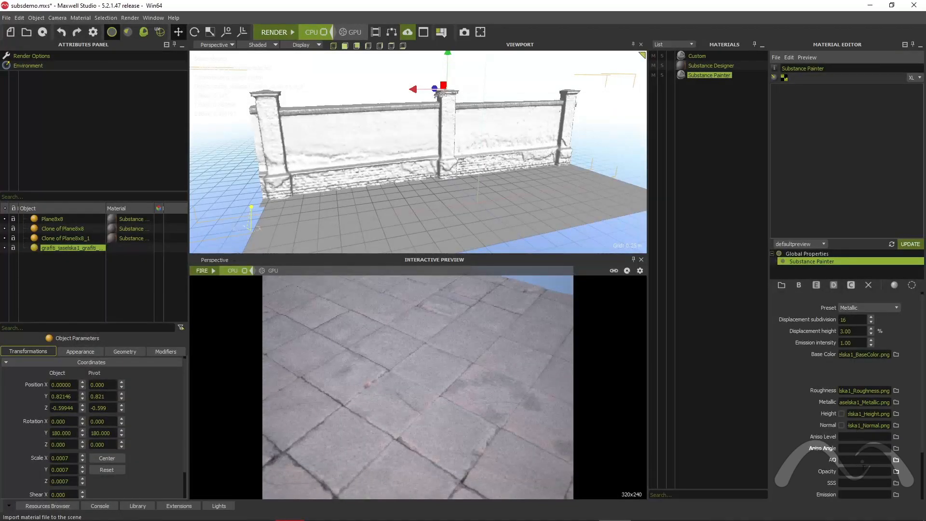
left_click(842, 425)
Assign the Substance Painter material to the graffiti wall and check it in the interactive preview.
left_click_drag(710, 76, 584, 122)
left_click(201, 270)
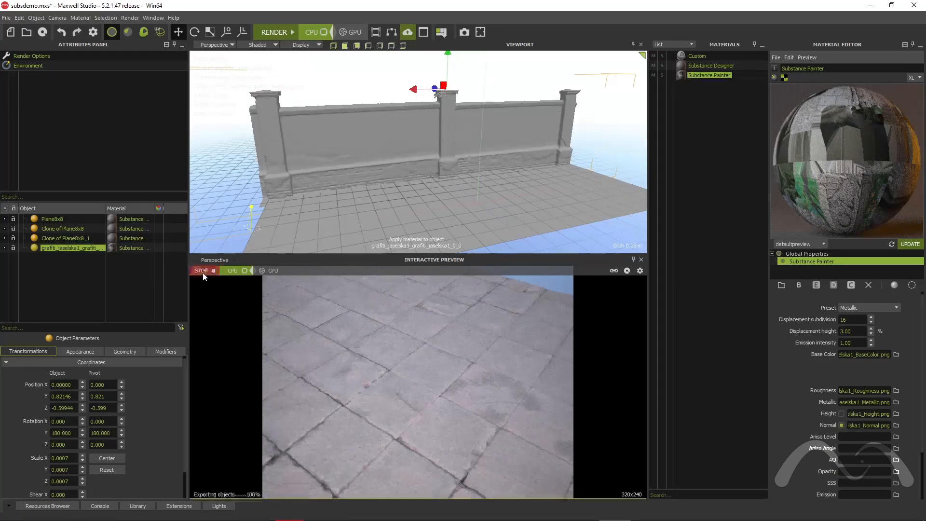
scroll(439, 372, "up", 3)
left_click_drag(439, 371, 490, 371, "alt")
scroll(480, 392, "down", 6)
scroll(490, 371, "up", 5)
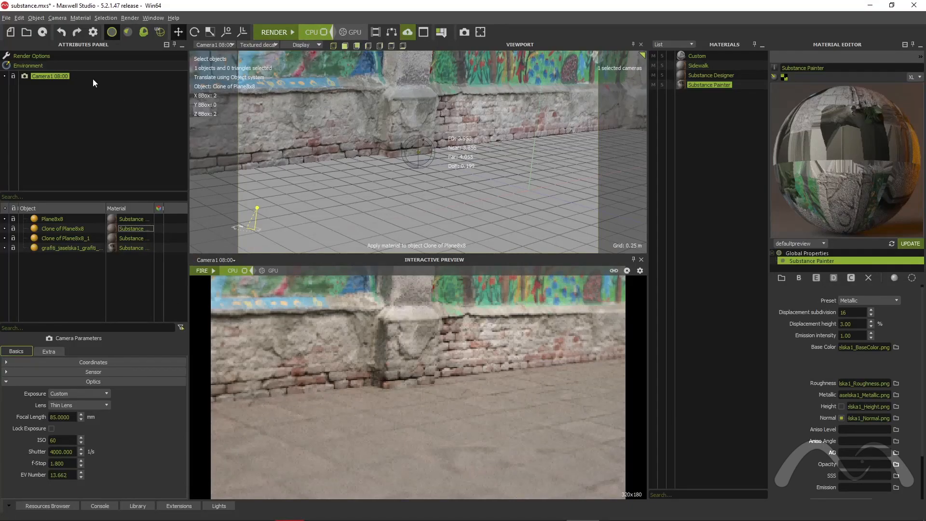
Open the environment's sky settings and examine the wall and floor from other angles.
left_click(29, 65)
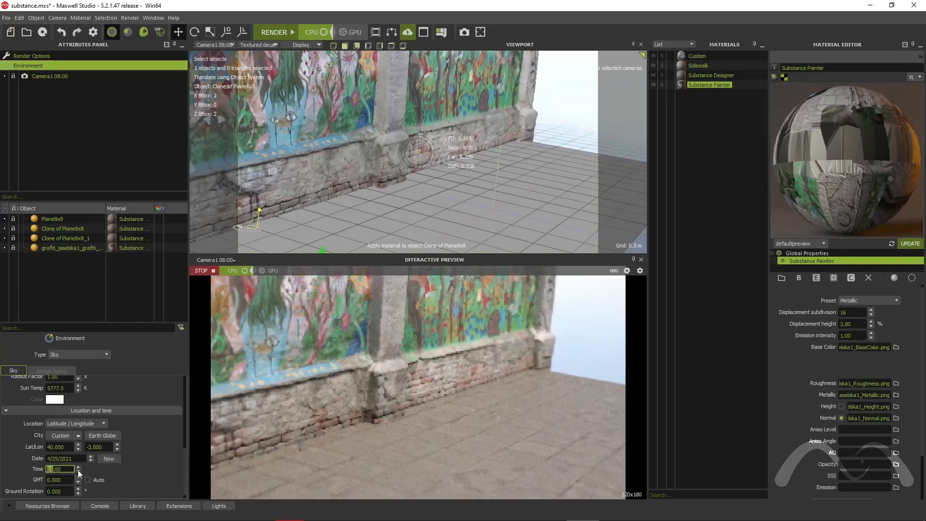
left_click_drag(458, 186, 384, 182, "alt")
middle_click_drag(385, 182, 394, 208, "alt")
mouse_move(394, 209)
left_mouse_down("alt")
mouse_move(403, 221)
mouse_move(463, 215)
mouse_move(473, 182)
mouse_move(436, 168)
left_mouse_up("alt")
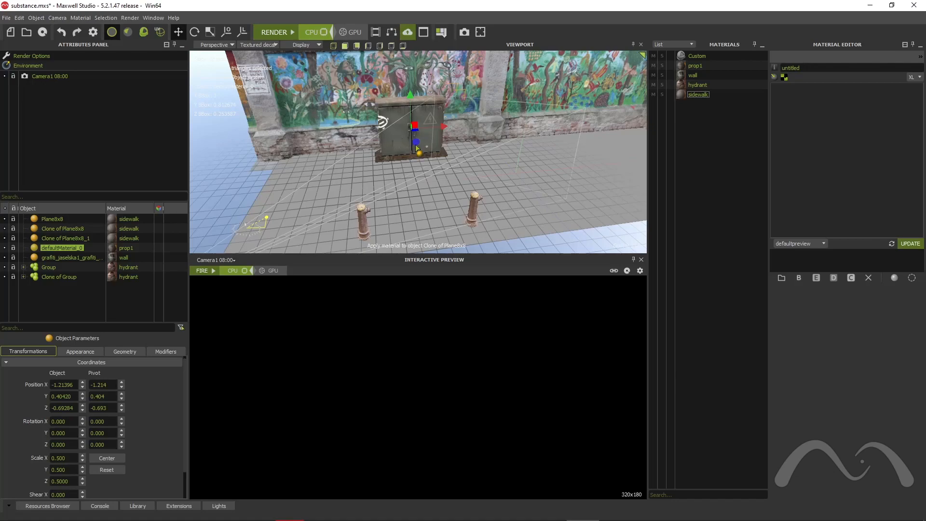
Examine the electrical cabinet and the two hydrants by the wall, and run an interactive preview of the scene.
left_click_drag(399, 185, 444, 170, "alt")
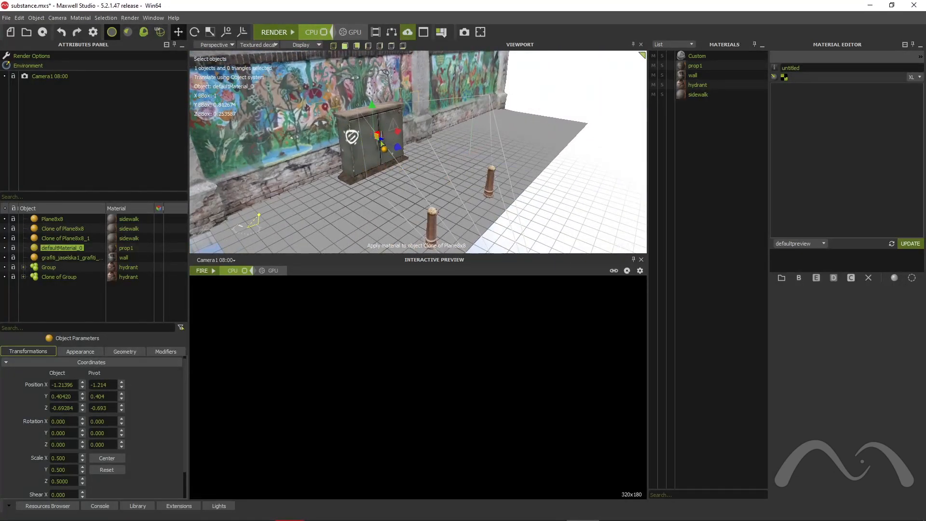
scroll(384, 165, "up", 2)
scroll(392, 166, "down", 2)
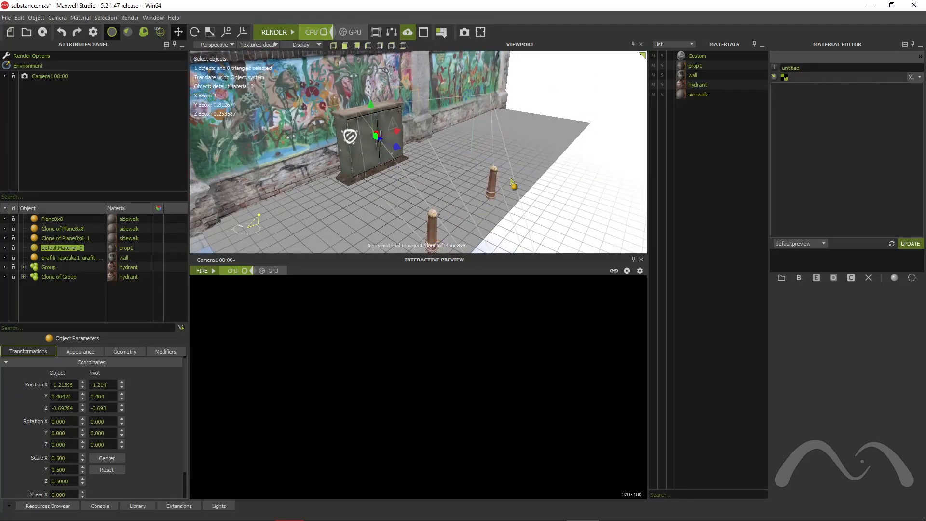
scroll(490, 184, "up", 3)
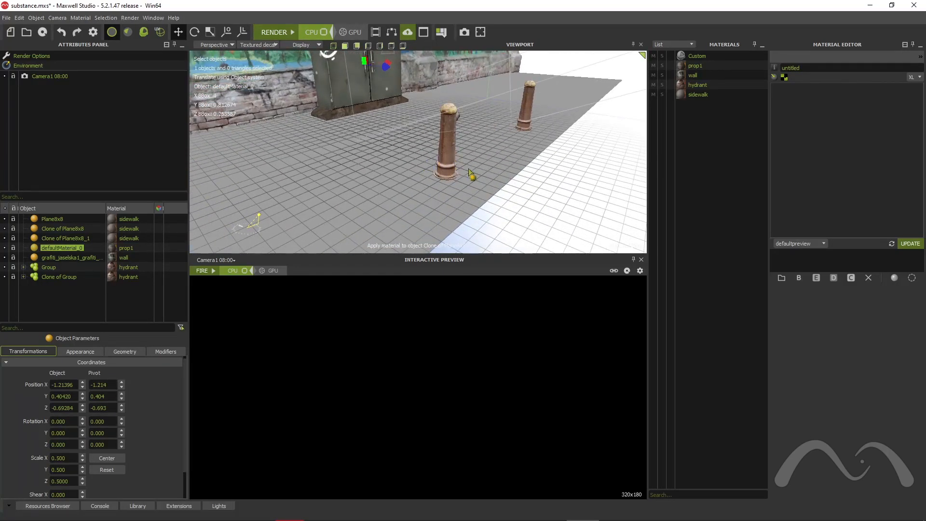
left_click_drag(491, 191, 450, 205, "alt")
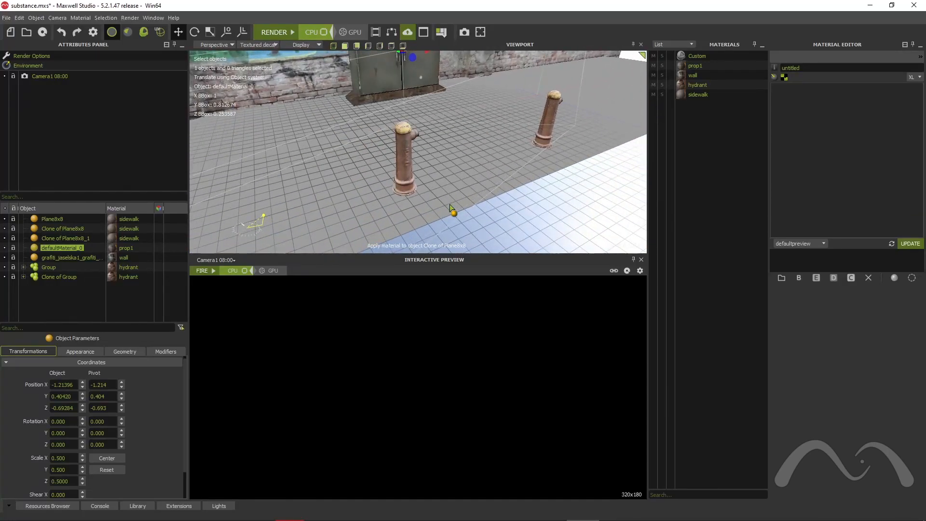
left_click(205, 271)
left_click_drag(418, 149, 507, 159, "alt")
left_click(206, 270)
Switch the viewport to Camera1 and start the interactive preview from that camera.
left_click(214, 45)
left_click(221, 63)
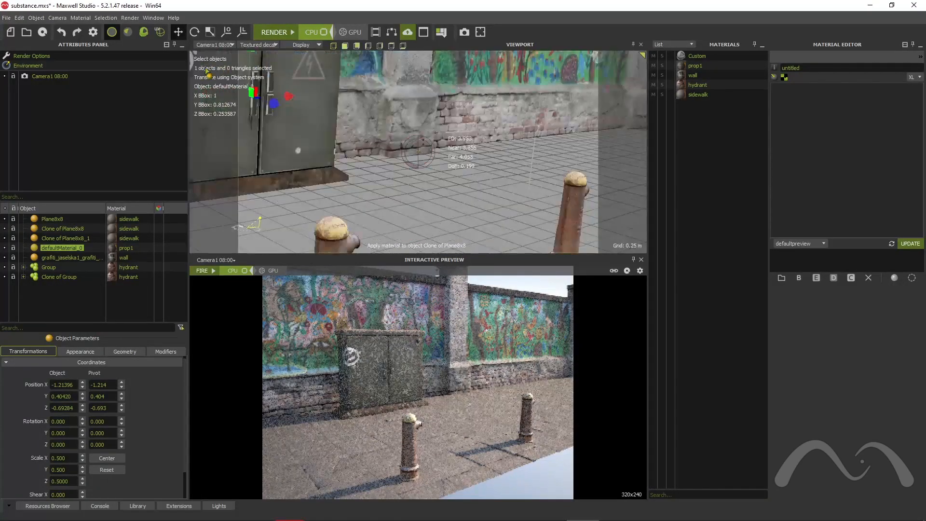
left_click(205, 273)
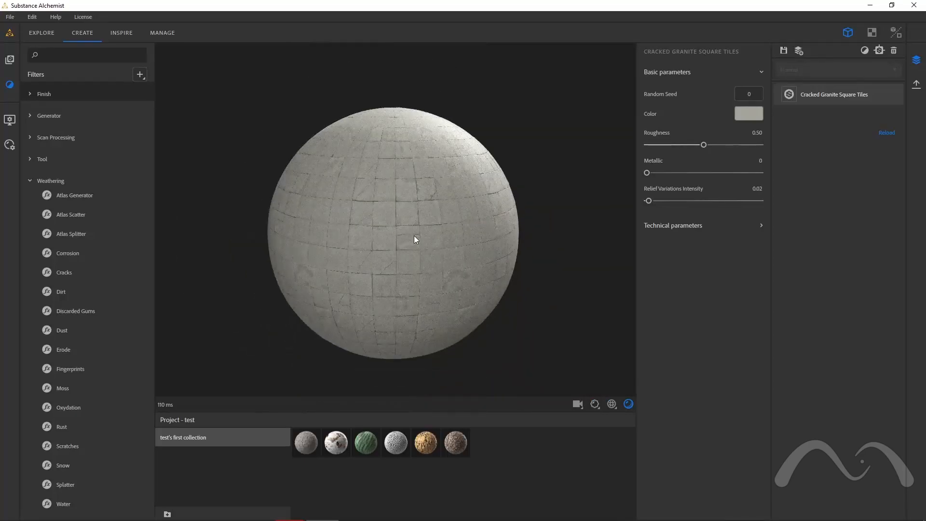
Examine the granite tile material up close and browse the Generator, Scan Processing and Weathering filters.
scroll(414, 239, "up", 2)
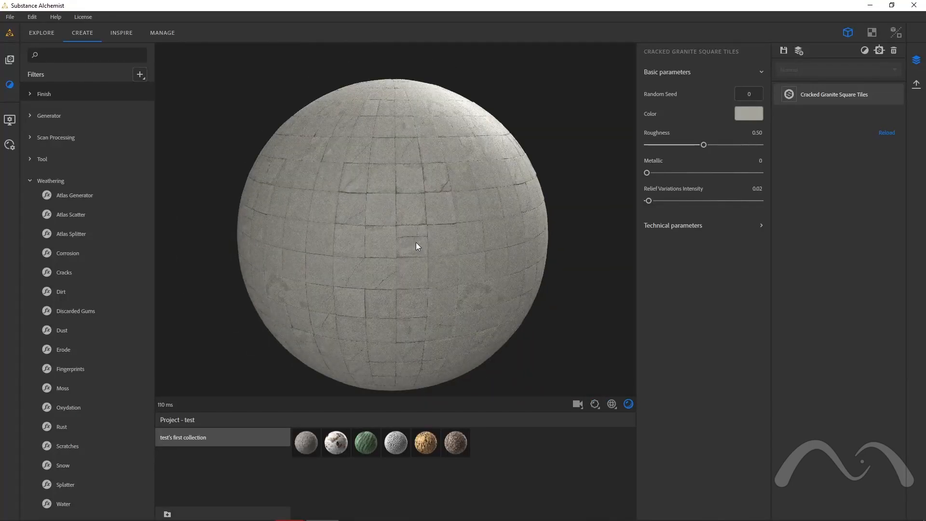
left_click_drag(485, 205, 409, 236)
middle_click_drag(409, 236, 393, 209)
scroll(422, 214, "up", 3)
scroll(422, 214, "down", 2)
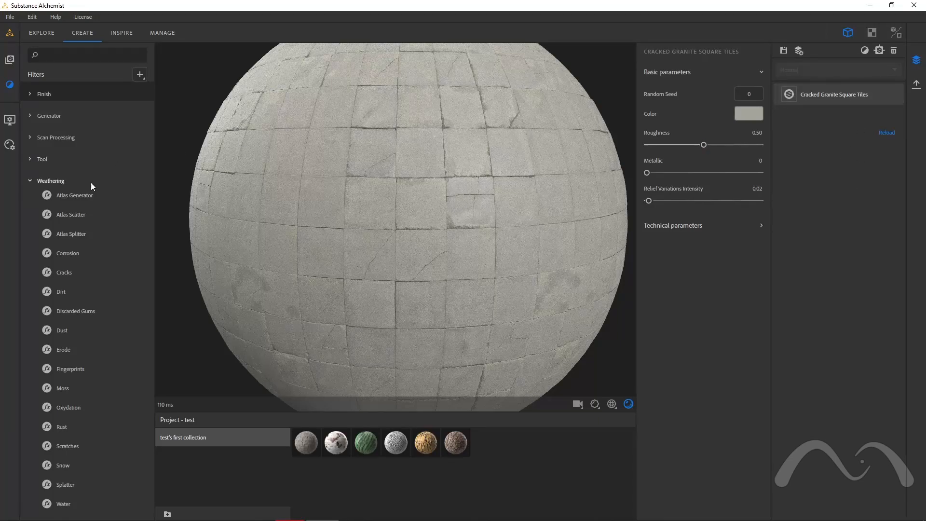
left_click(30, 178)
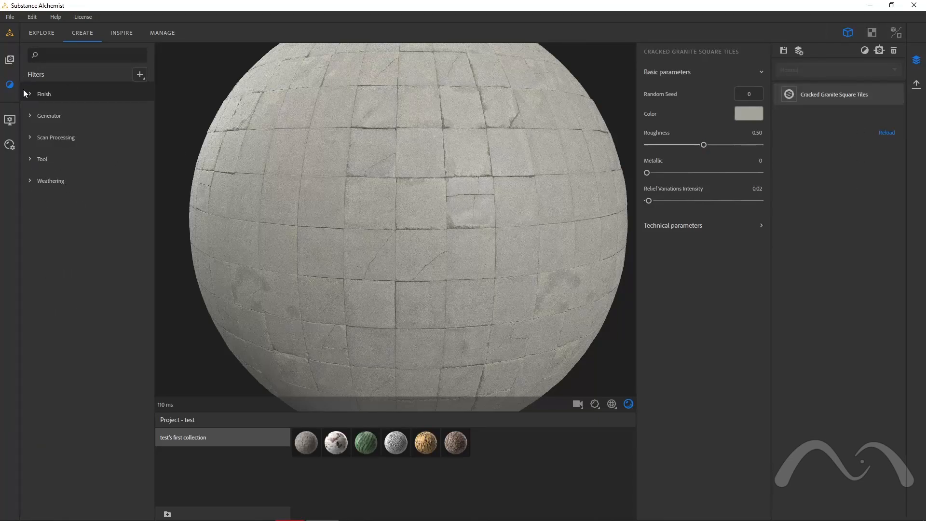
left_click(30, 116)
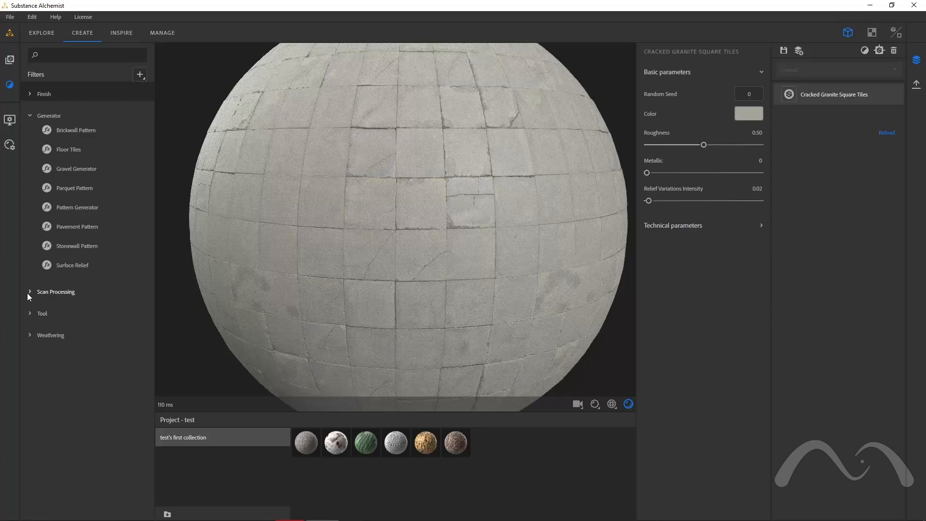
left_click(29, 292)
left_click(28, 115)
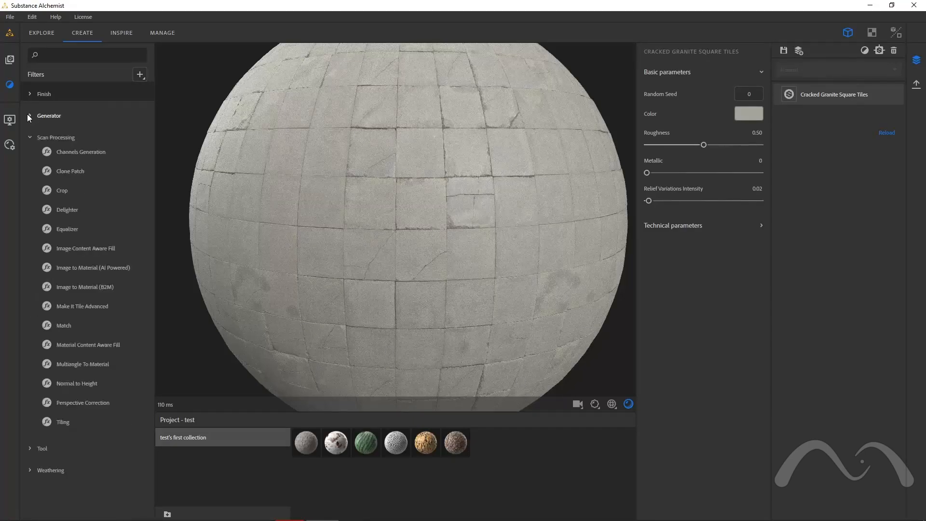
left_click(32, 138)
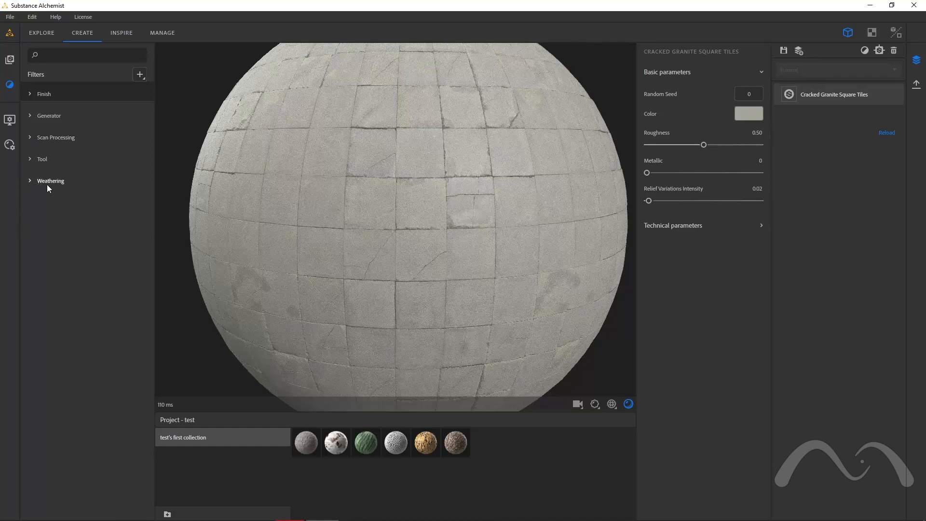
left_click(30, 182)
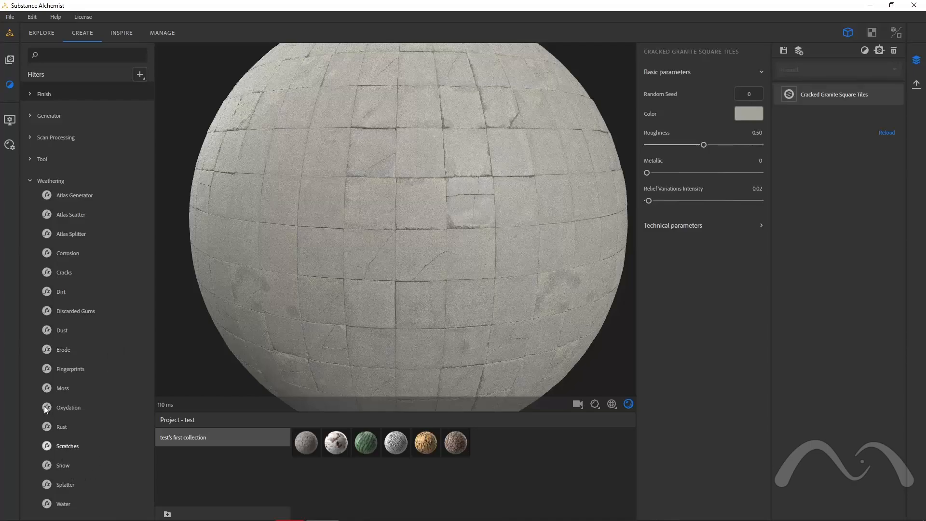
Add a Dirt filter to the tile material with quantity 0.52, volume 1, spread contrast 0.60 and opacity 0.90.
left_click_drag(48, 293, 406, 217)
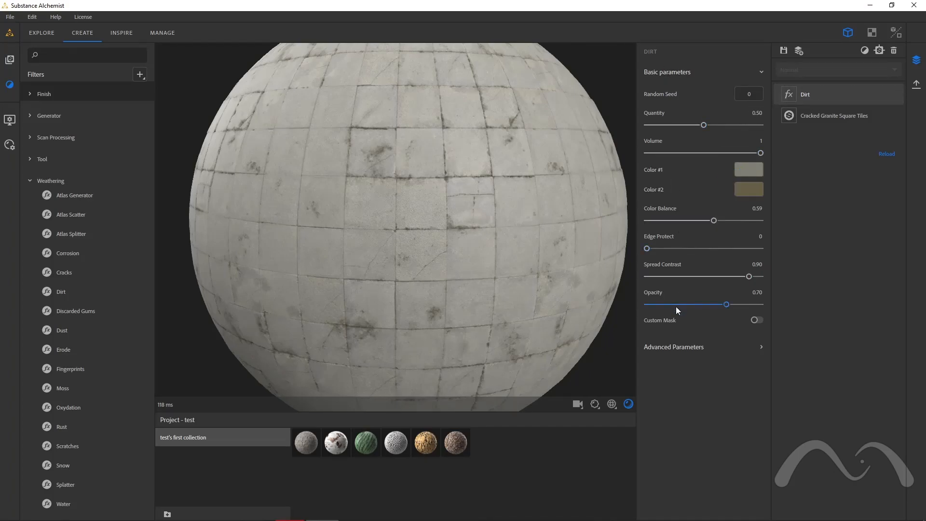
mouse_move(647, 248)
left_mouse_down()
mouse_move(683, 249)
mouse_move(647, 249)
left_mouse_up()
left_click_drag(749, 276, 749, 305)
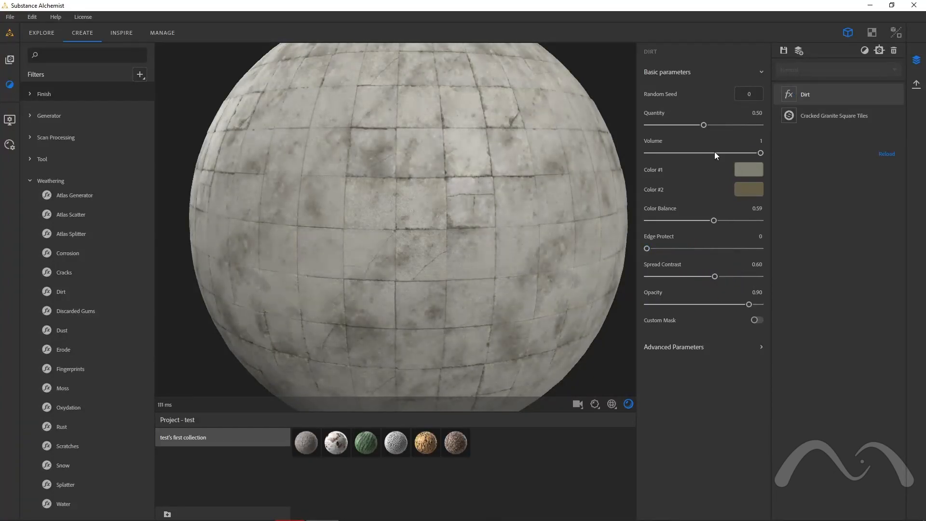
mouse_move(747, 153)
left_mouse_down()
mouse_move(675, 155)
mouse_move(762, 153)
left_mouse_up()
mouse_move(703, 127)
left_mouse_down()
mouse_move(738, 126)
mouse_move(699, 126)
mouse_move(712, 125)
mouse_move(705, 131)
left_mouse_up()
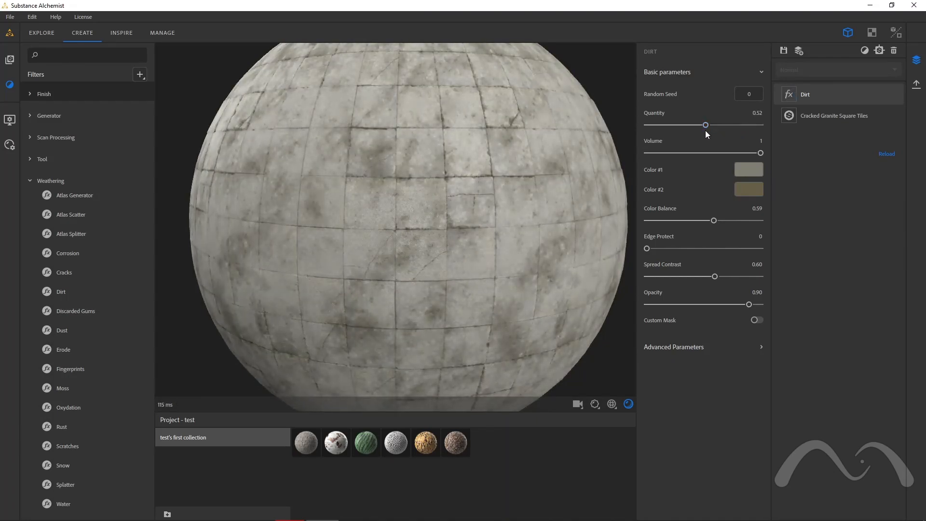
left_click_drag(570, 193, 473, 262)
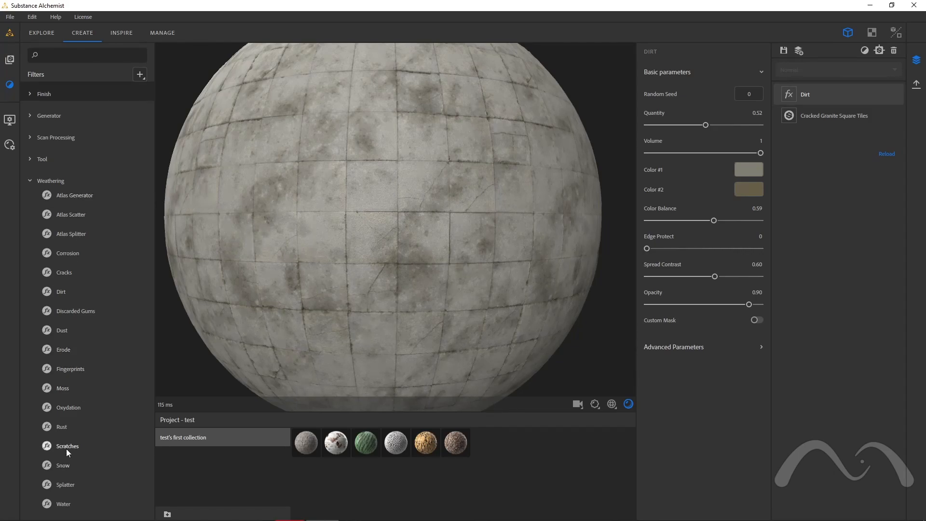
Add a Water filter above the dirt with water level 0.60, water darkness 0.44 and edges wetness 0.38.
left_click_drag(47, 504, 390, 231)
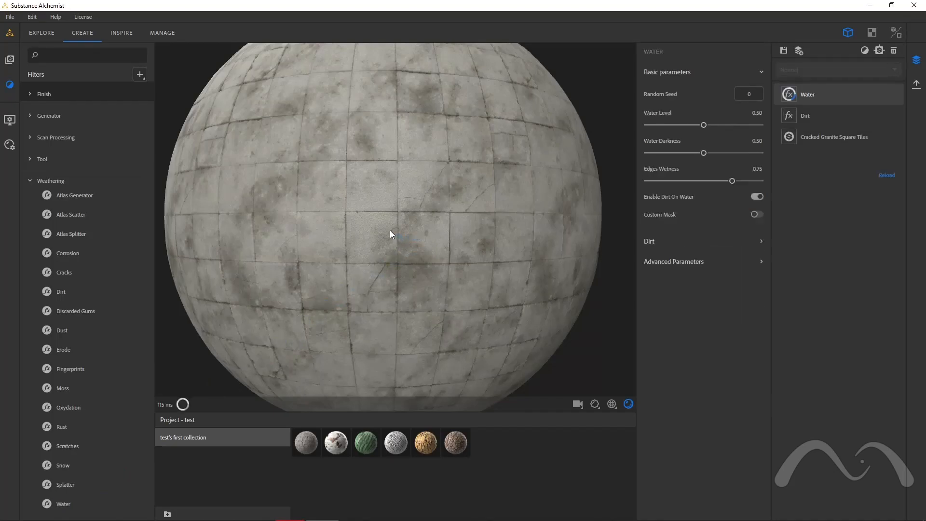
left_click_drag(453, 262, 510, 250)
left_click_drag(704, 125, 692, 153)
left_click_drag(732, 180, 696, 152)
scroll(519, 220, "up", 5)
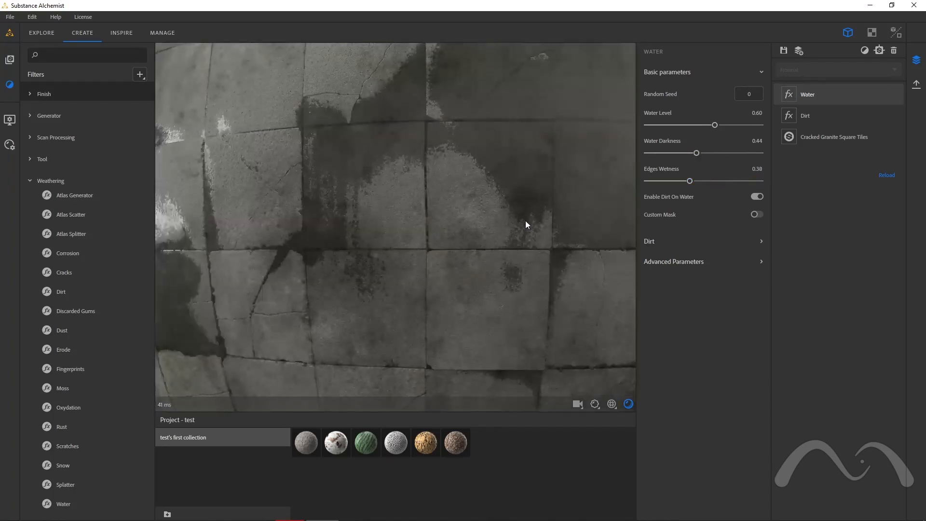
scroll(519, 220, "down", 5)
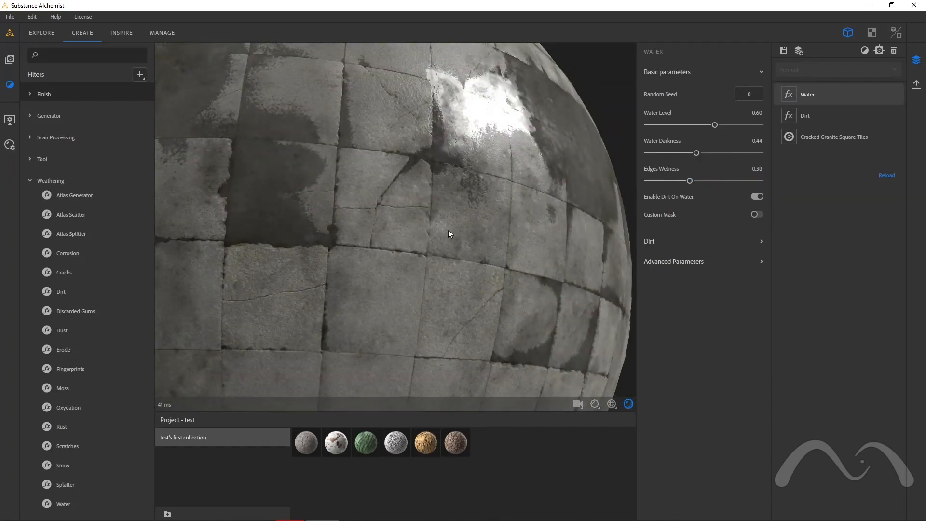
Export the dirty, wet tile material.
left_click(917, 85)
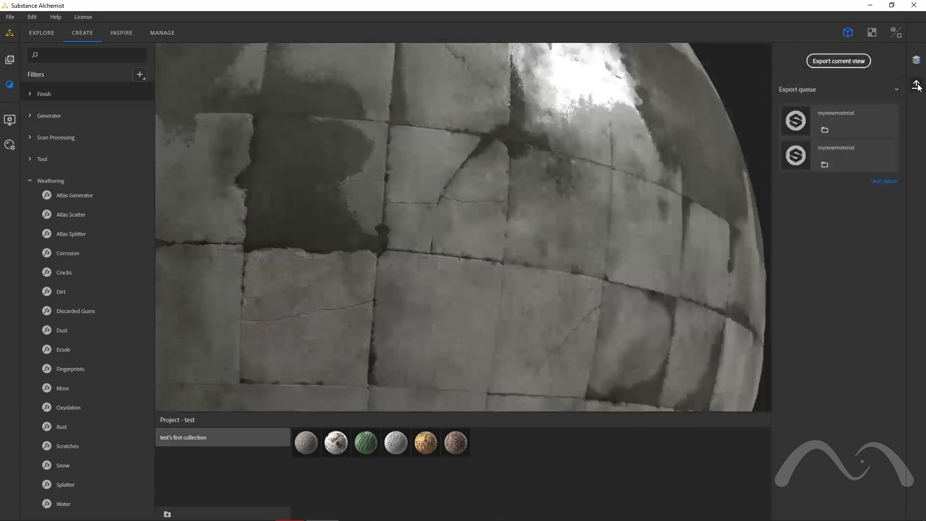
left_click(840, 63)
left_click(611, 391)
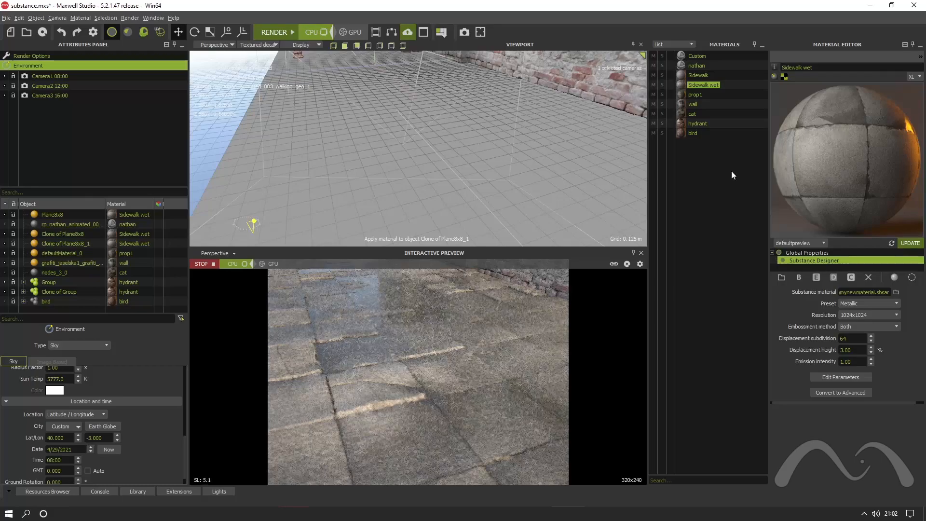
In Maxwell Studio, check the wet sidewalk from a lower perspective angle and restart the interactive preview from Camera1.
left_click_drag(732, 174, 442, 163)
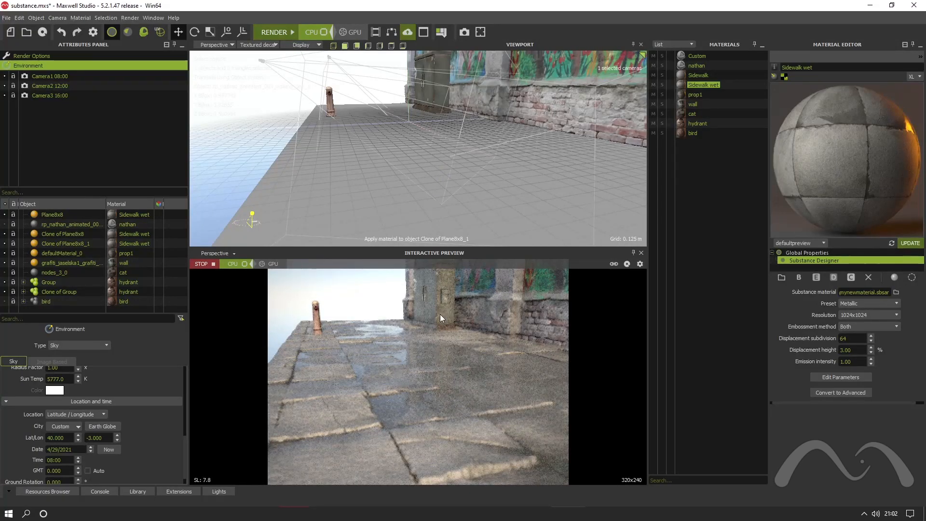
left_click(202, 264)
left_click(214, 44)
left_click(217, 64)
left_click(202, 264)
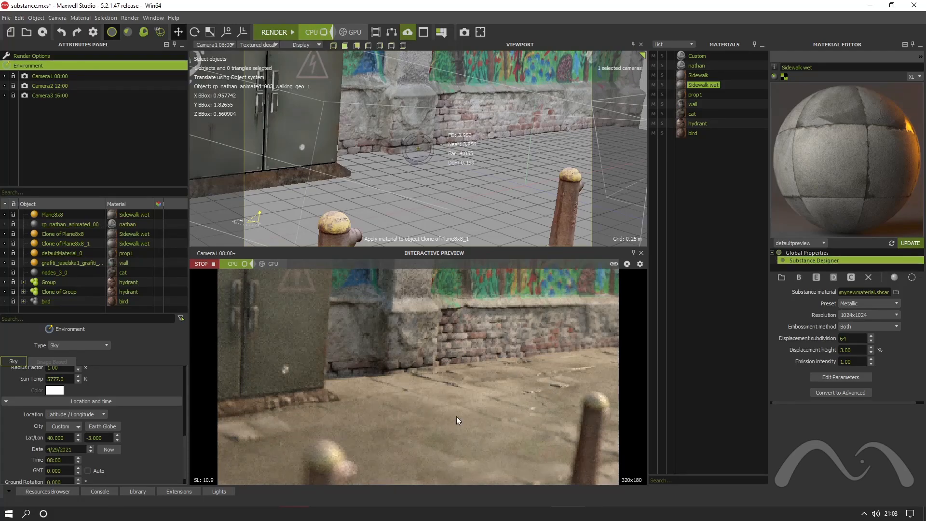
Unhide the walking man and the cat in the scene.
left_click(5, 224)
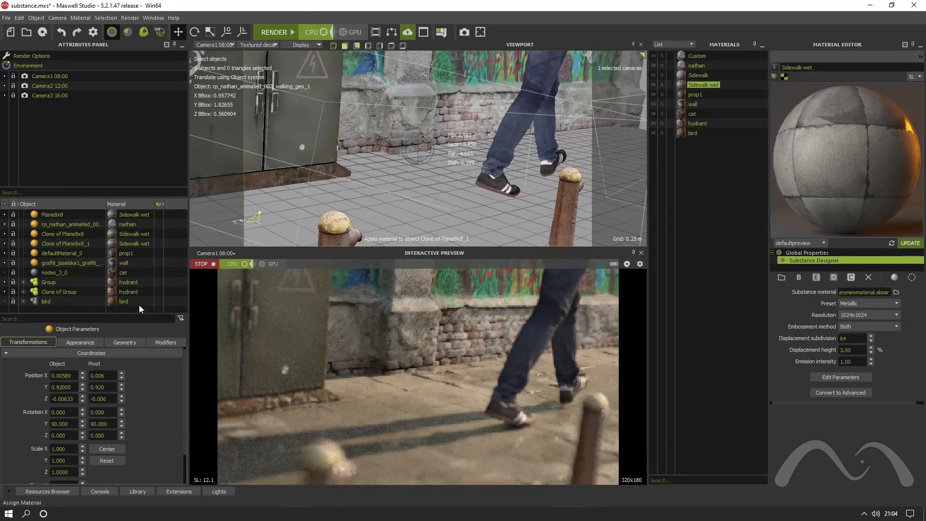
left_click(5, 273)
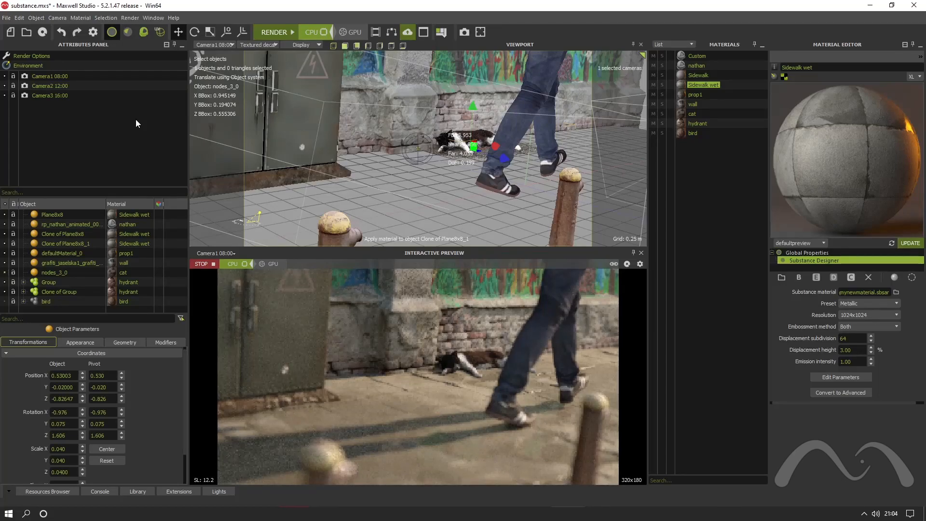
View the scene from Camera2, and run the interactive preview from Camera3 with the sky time at 16:00.
left_click(214, 44)
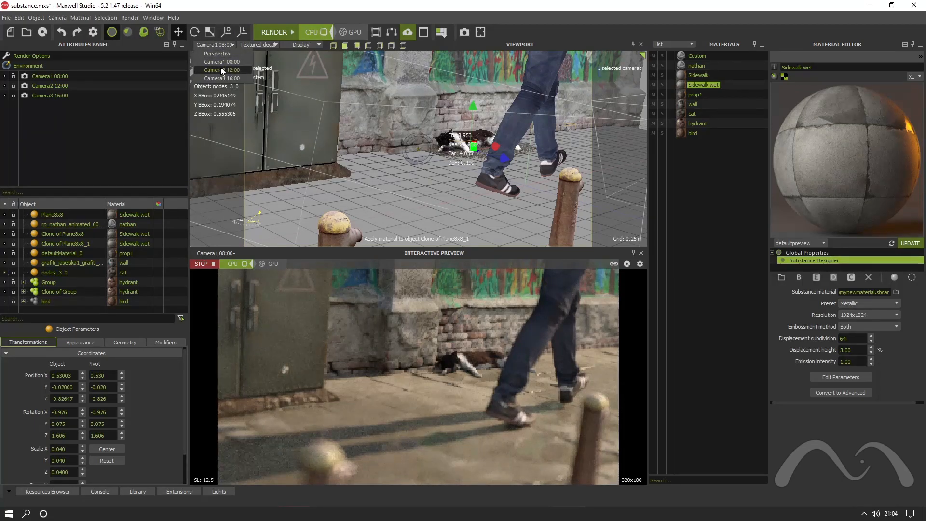
left_click(221, 70)
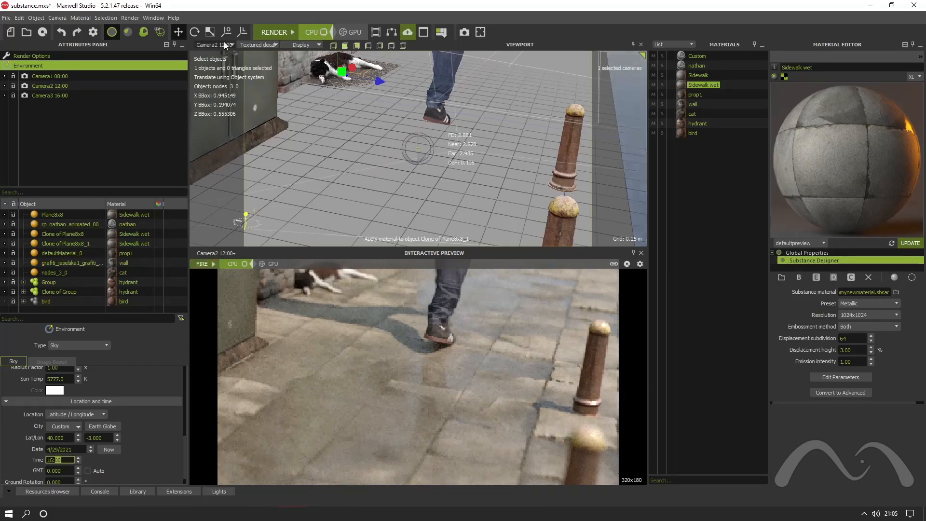
left_click(225, 44)
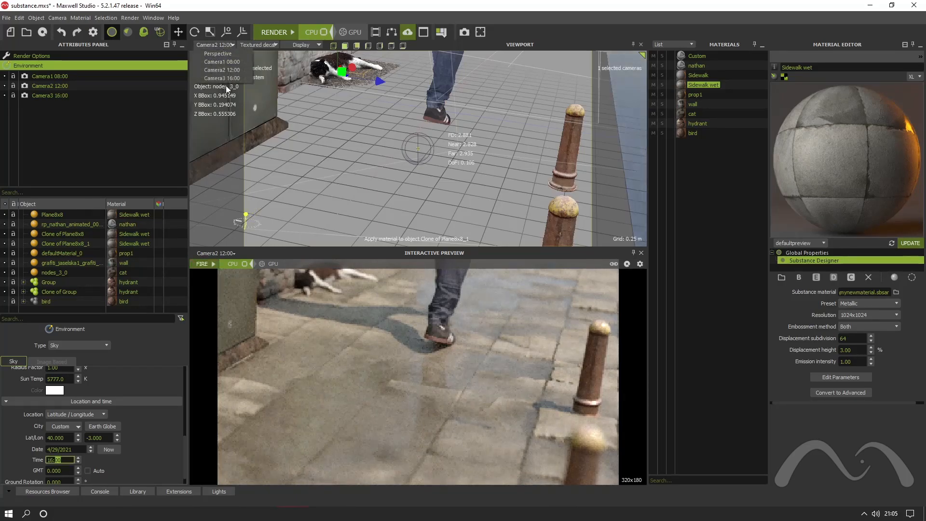
left_click(229, 78)
left_click(204, 264)
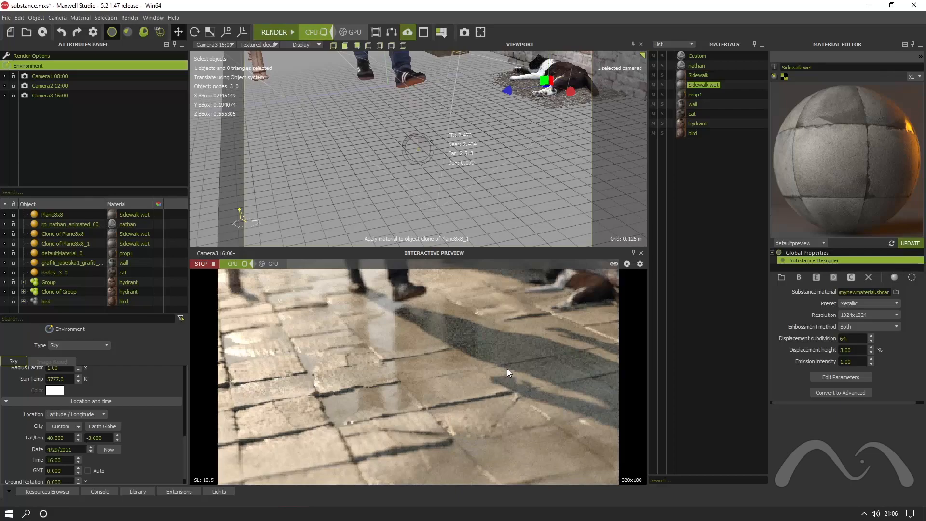
Unhide the bird on the sidewalk.
left_click(4, 301)
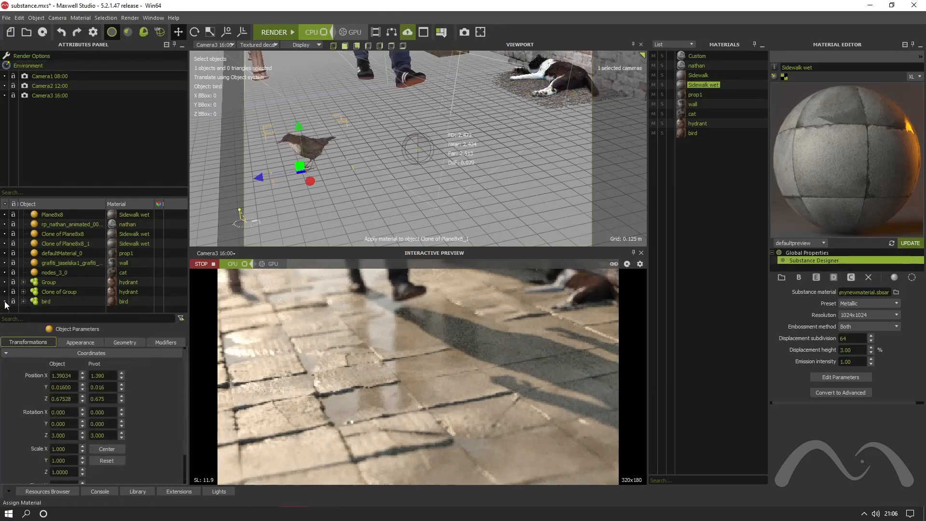